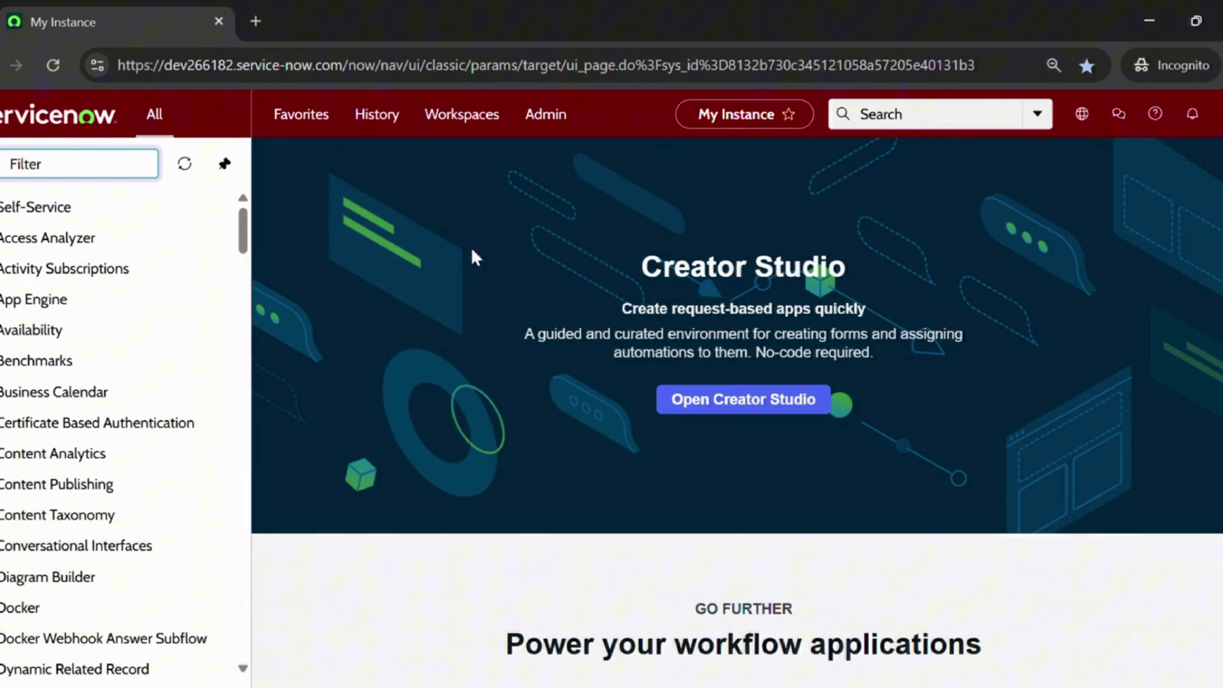
- From the Taxonomies list, create a taxonomy named 'My Company Taxonomy' and save it
{"action": "type", "text": "co"}
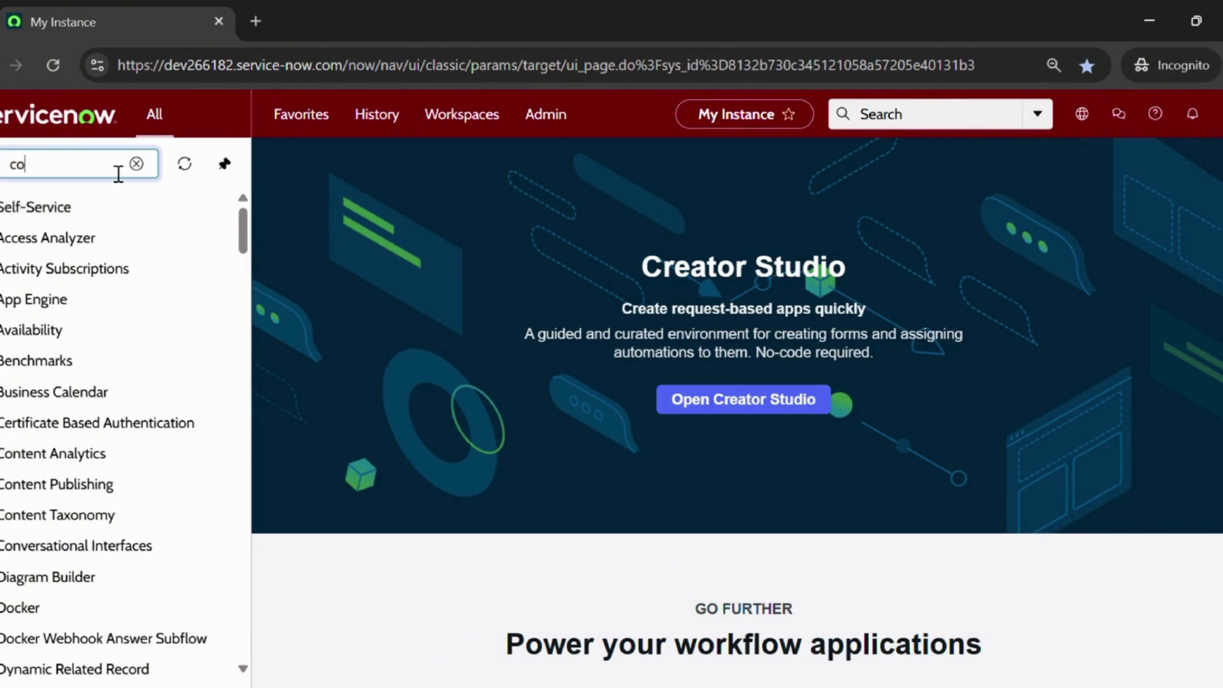
{"action": "type", "text": "ntent taxono"}
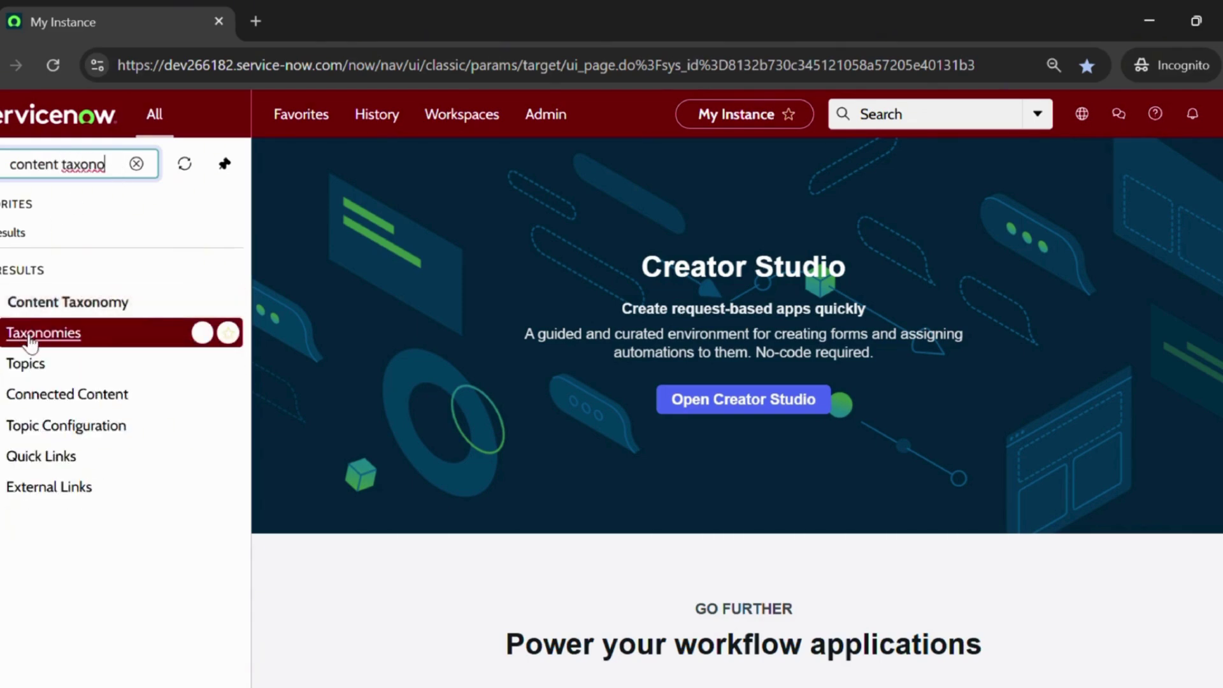
{"action": "left_click", "coordinate": [17, 332]}
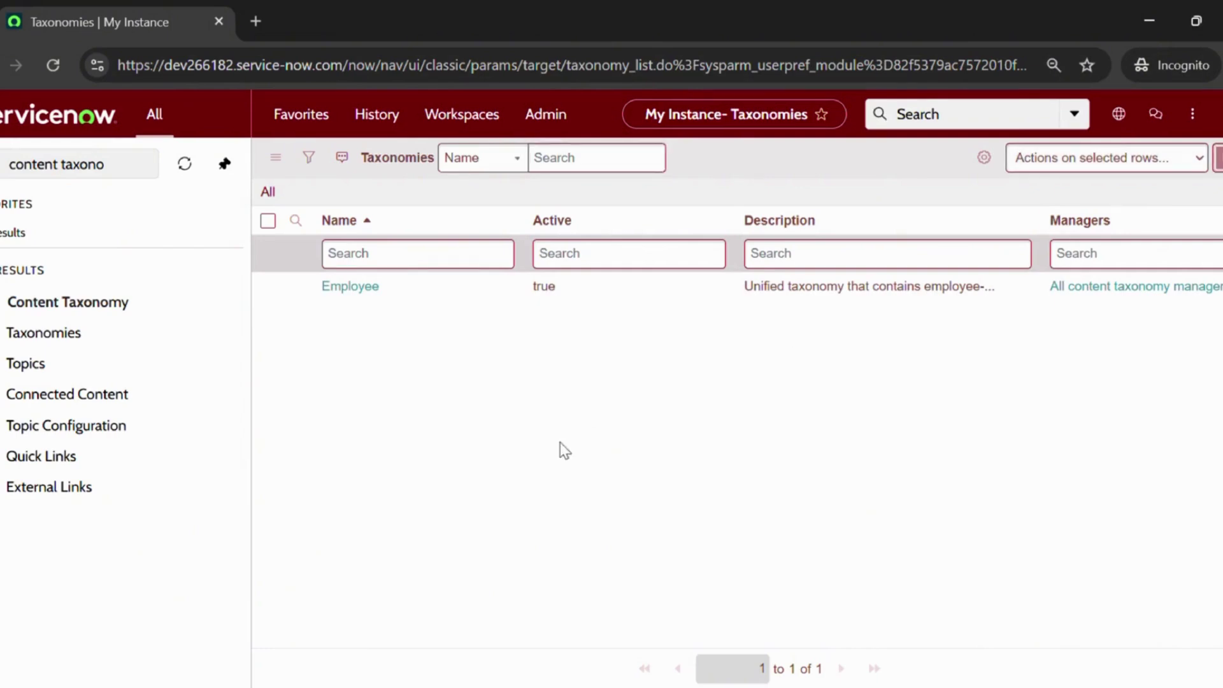
{"action": "type", "text": "My Company"}
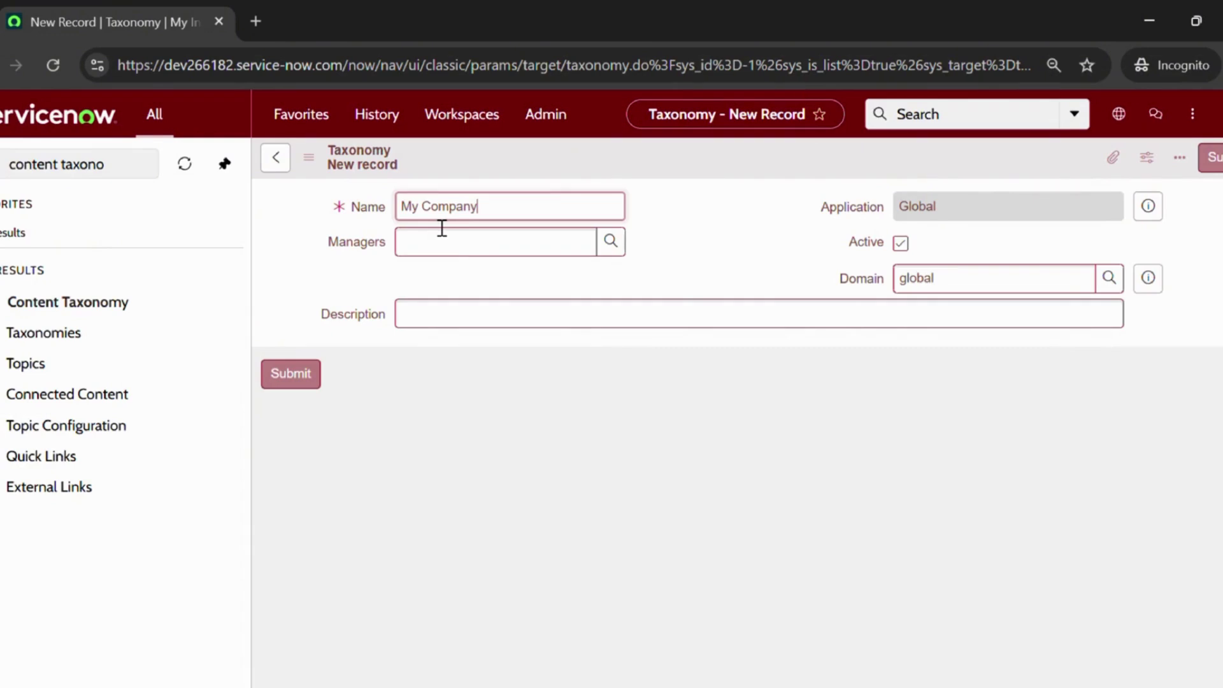
{"action": "type", "text": " Taxonomy"}
{"action": "right_click", "coordinate": [648, 148]}
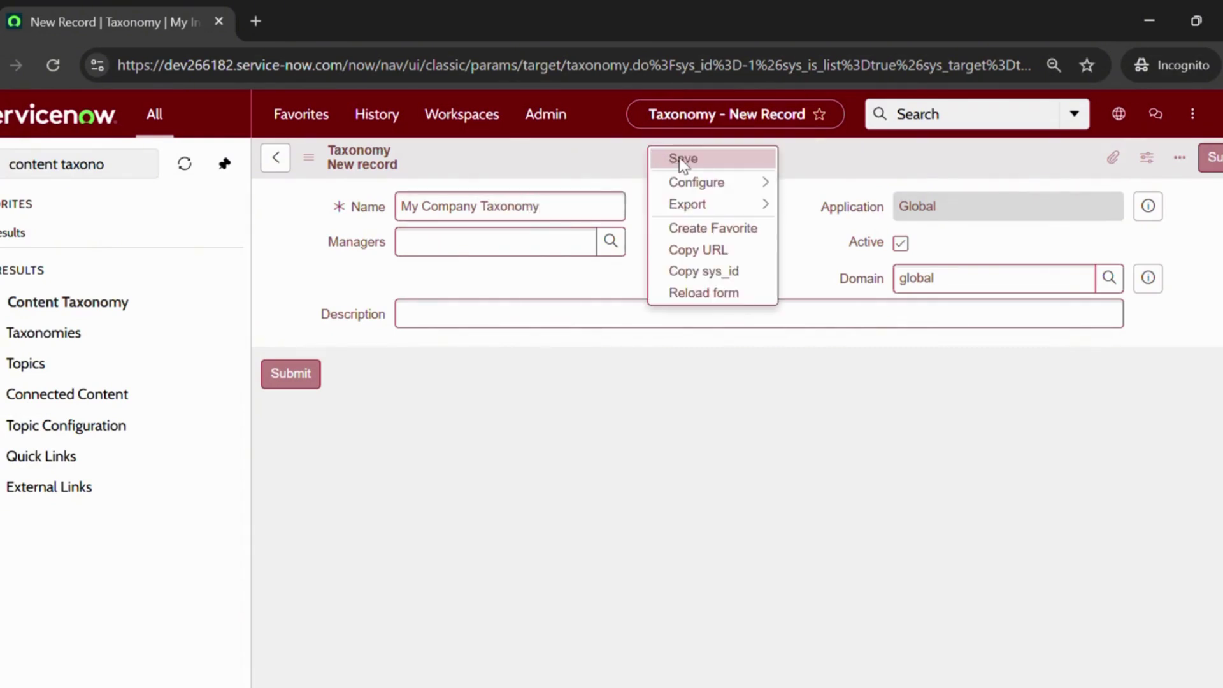
{"action": "left_click", "coordinate": [682, 159]}
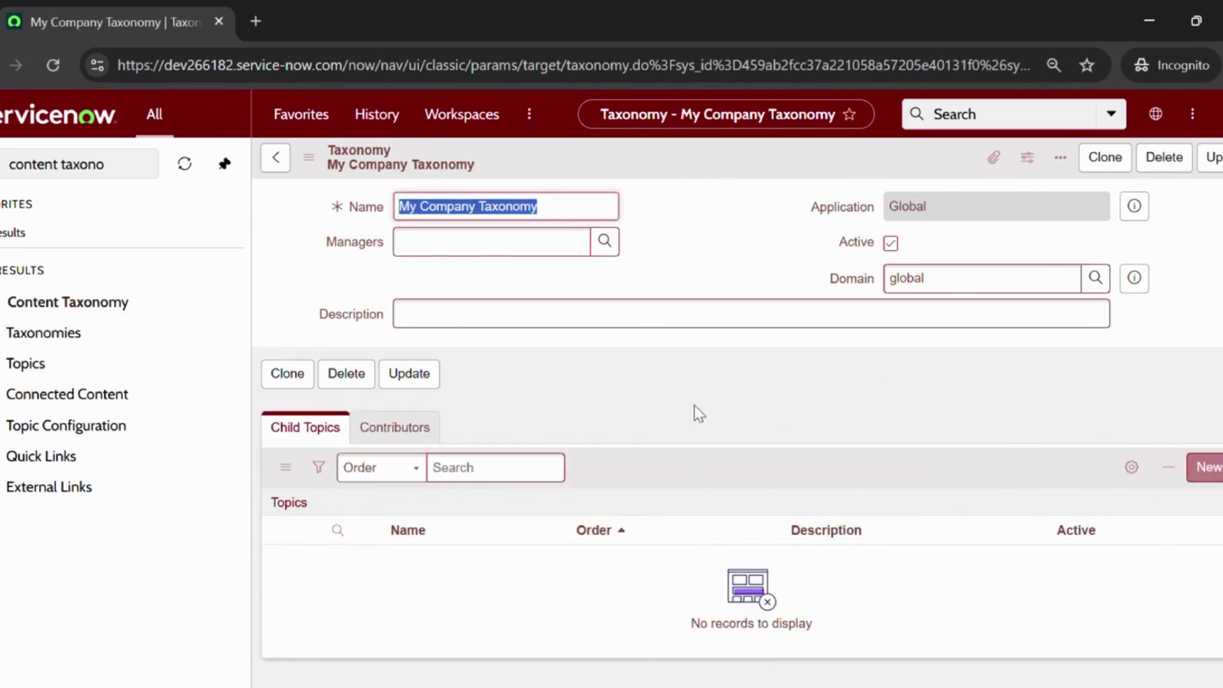
- Add a topic named 'Main Topic' to My Company Taxonomy, save it, and show its Child Topics list
{"action": "scroll", "coordinate": [442, 390], "scroll_direction": "down", "scroll_amount": 1}
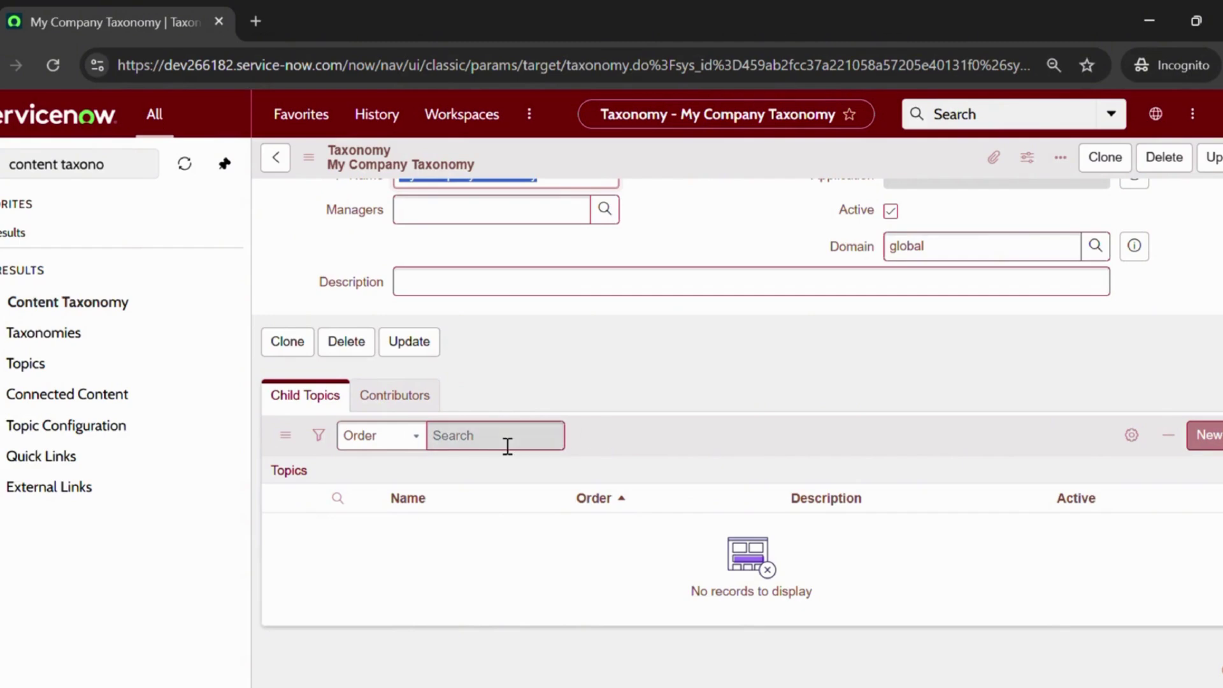
{"action": "left_click", "coordinate": [1205, 433]}
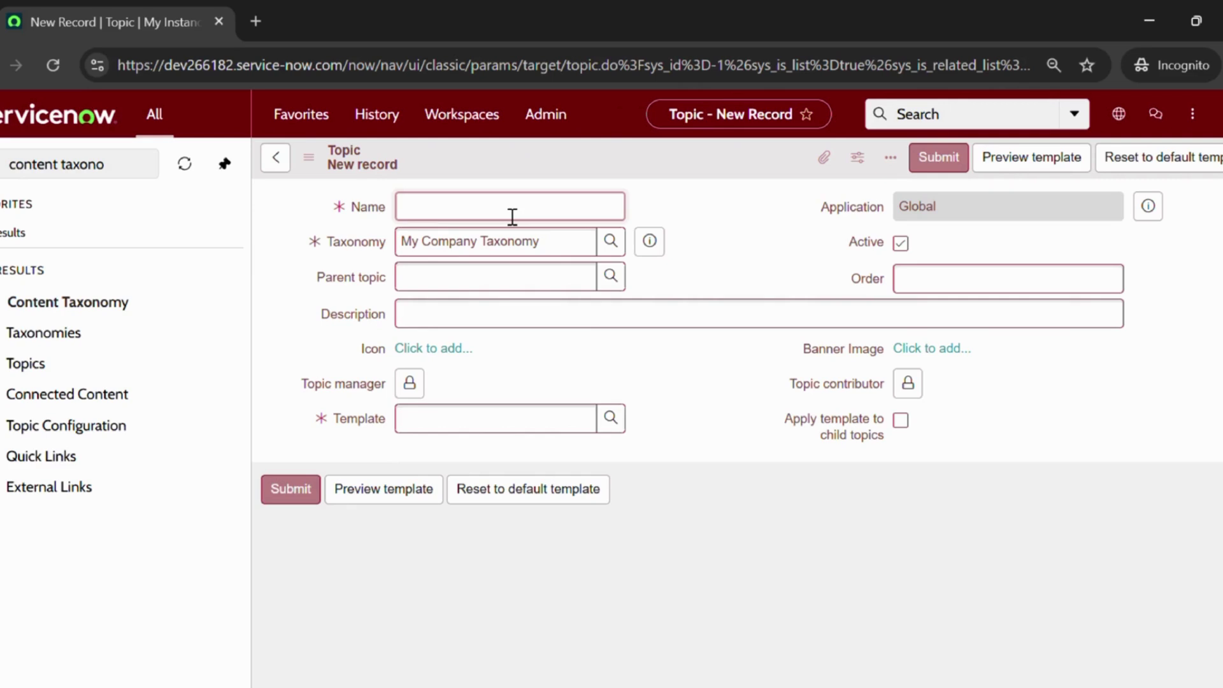
{"action": "type", "text": "Main /topic"}
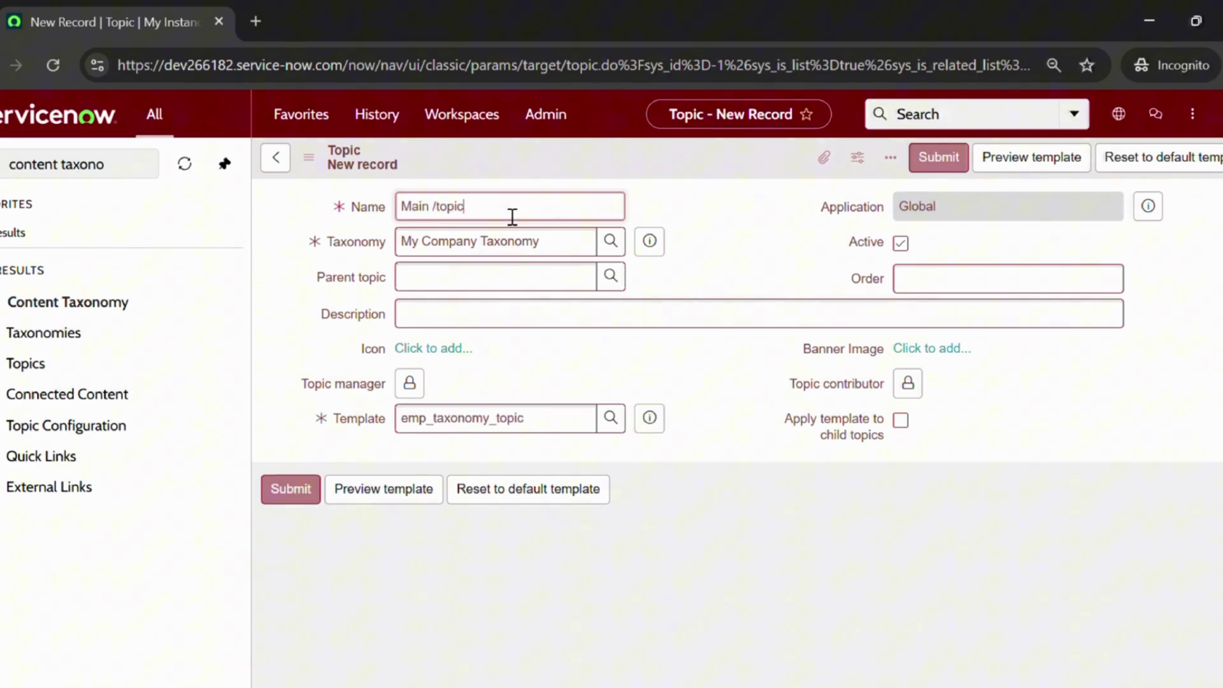
{"action": "key", "text": "BackSpace"}
{"action": "key", "text": "BackSpace"}
{"action": "key", "text": "BackSpace"}
{"action": "right_click", "coordinate": [620, 159]}
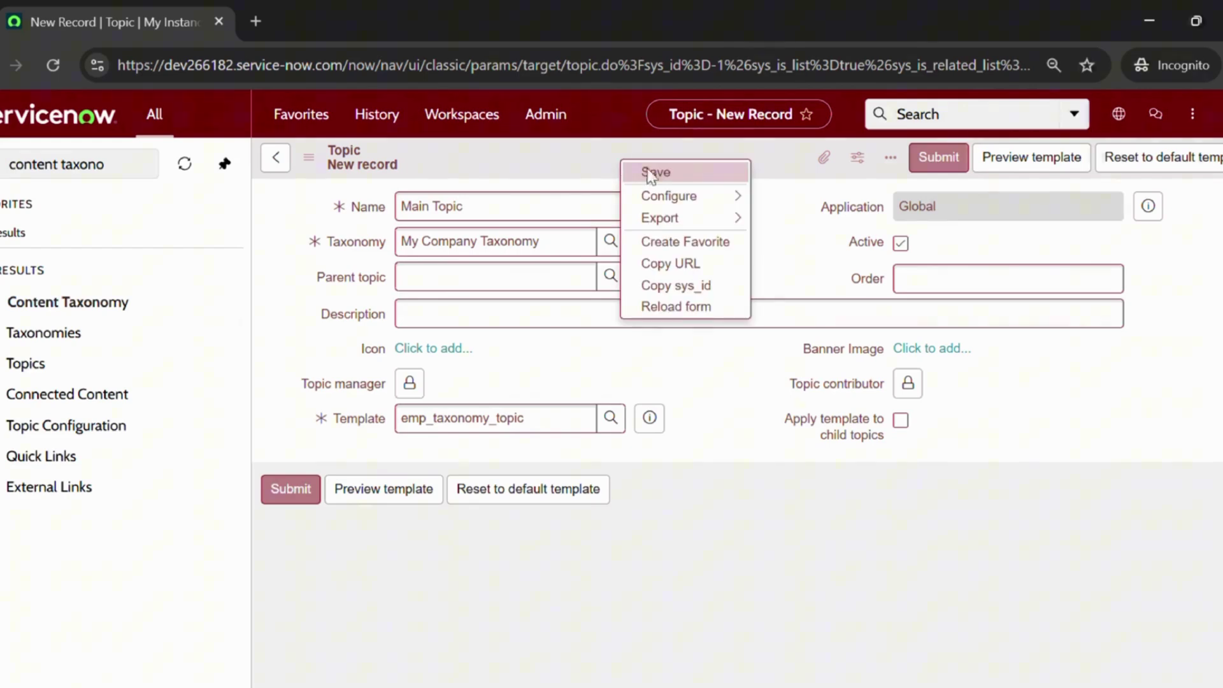
{"action": "left_click", "coordinate": [656, 173]}
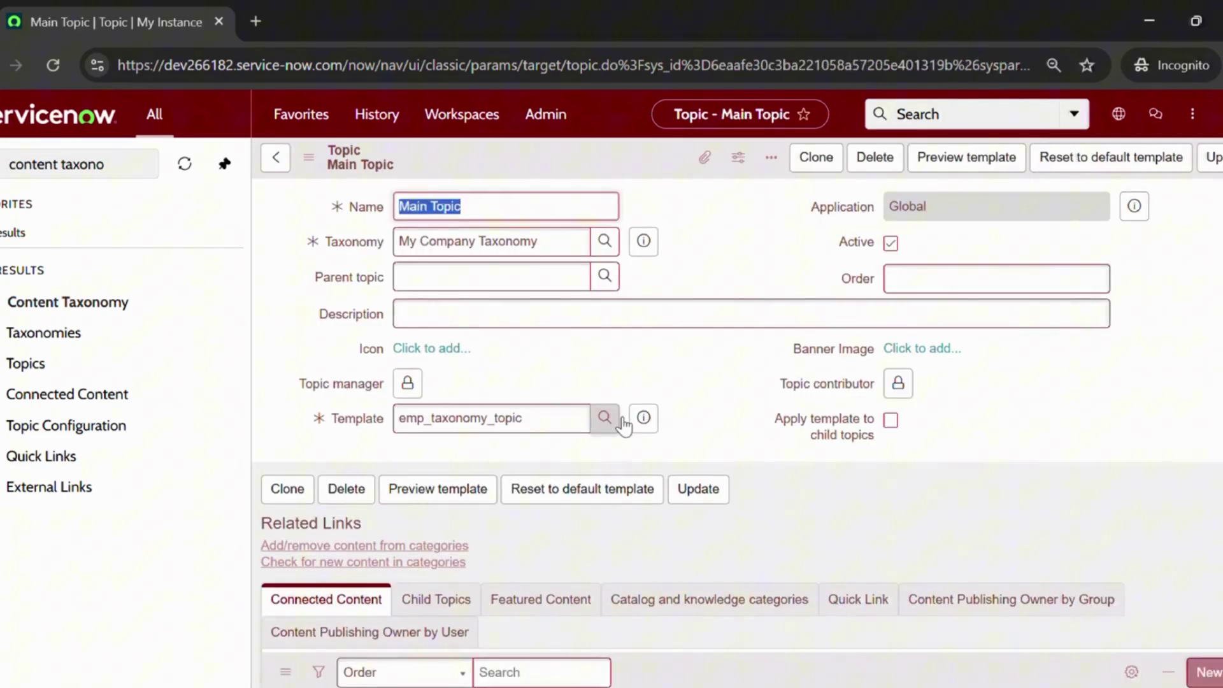
{"action": "scroll", "coordinate": [615, 422], "scroll_direction": "down", "scroll_amount": 3}
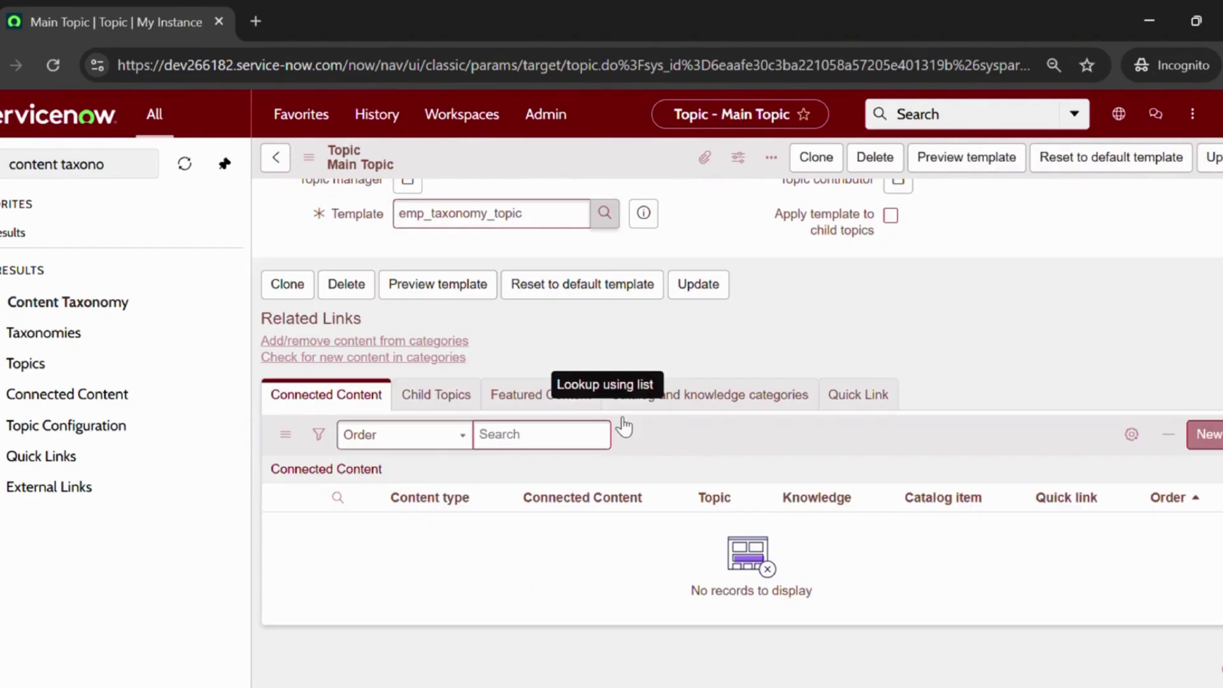
{"action": "left_click", "coordinate": [467, 406]}
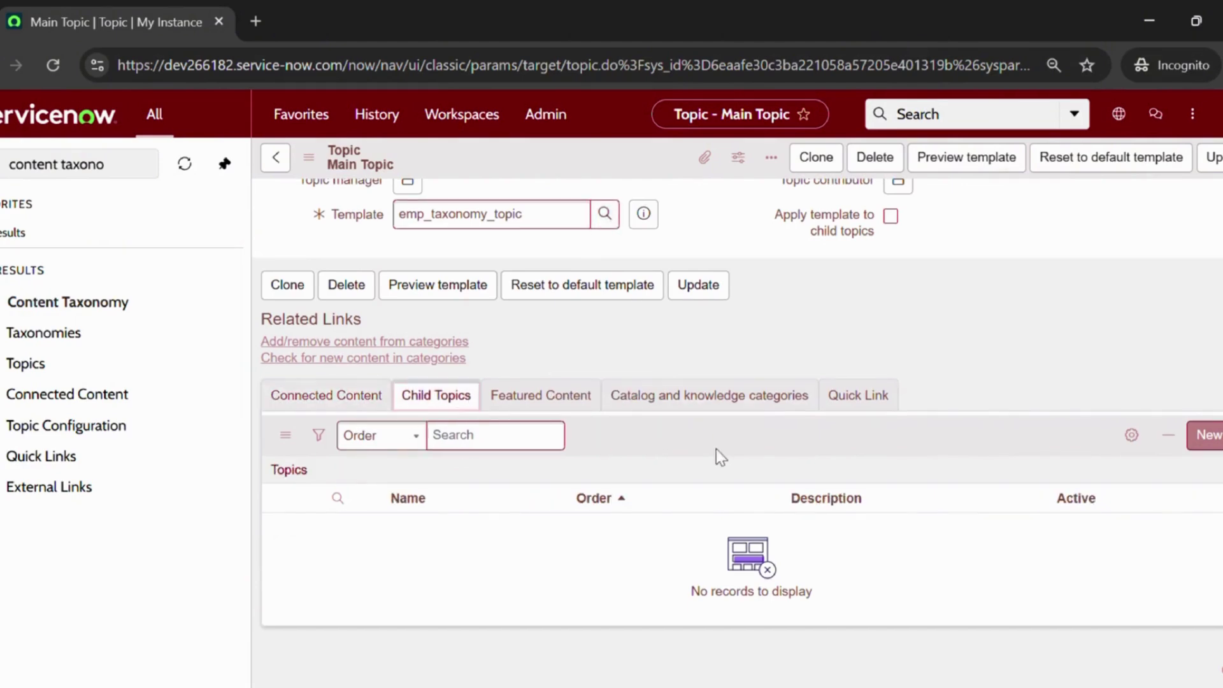
- Save a child topic named 'Topic1' under Main Topic and show its Connected Content list
{"action": "left_click", "coordinate": [1205, 435]}
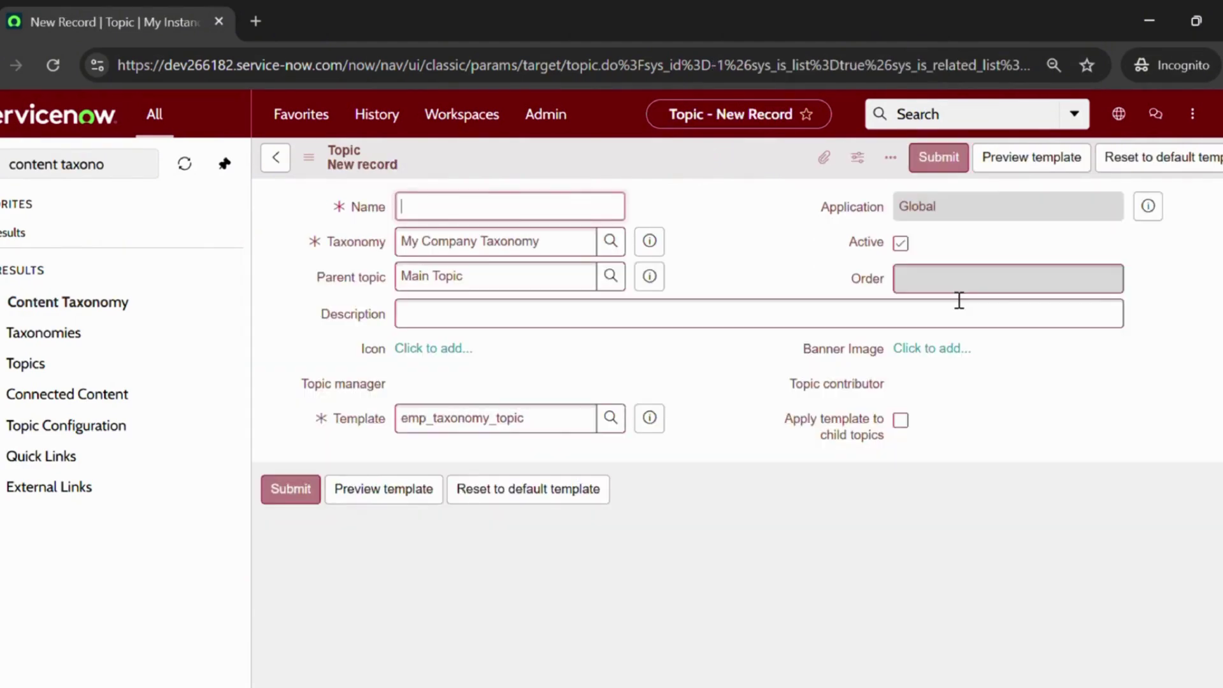
{"action": "type", "text": "Tp"}
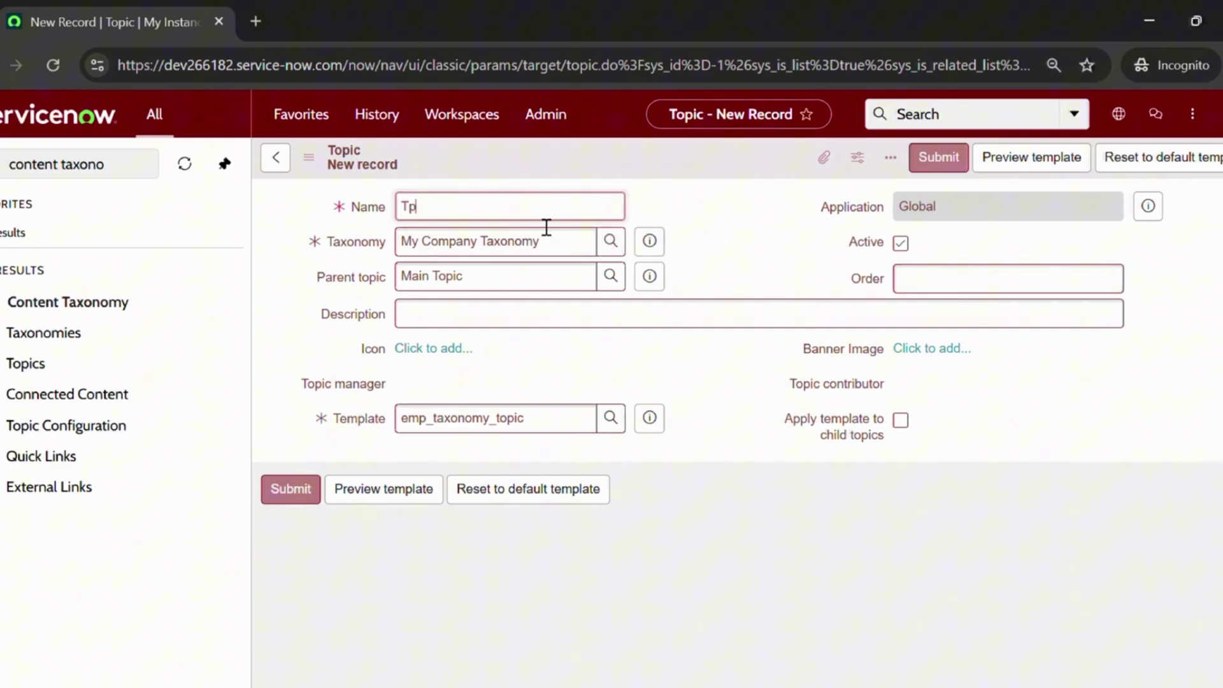
{"action": "key", "text": "BackSpace"}
{"action": "type", "text": "opic1"}
{"action": "right_click", "coordinate": [620, 170]}
{"action": "left_click", "coordinate": [651, 180]}
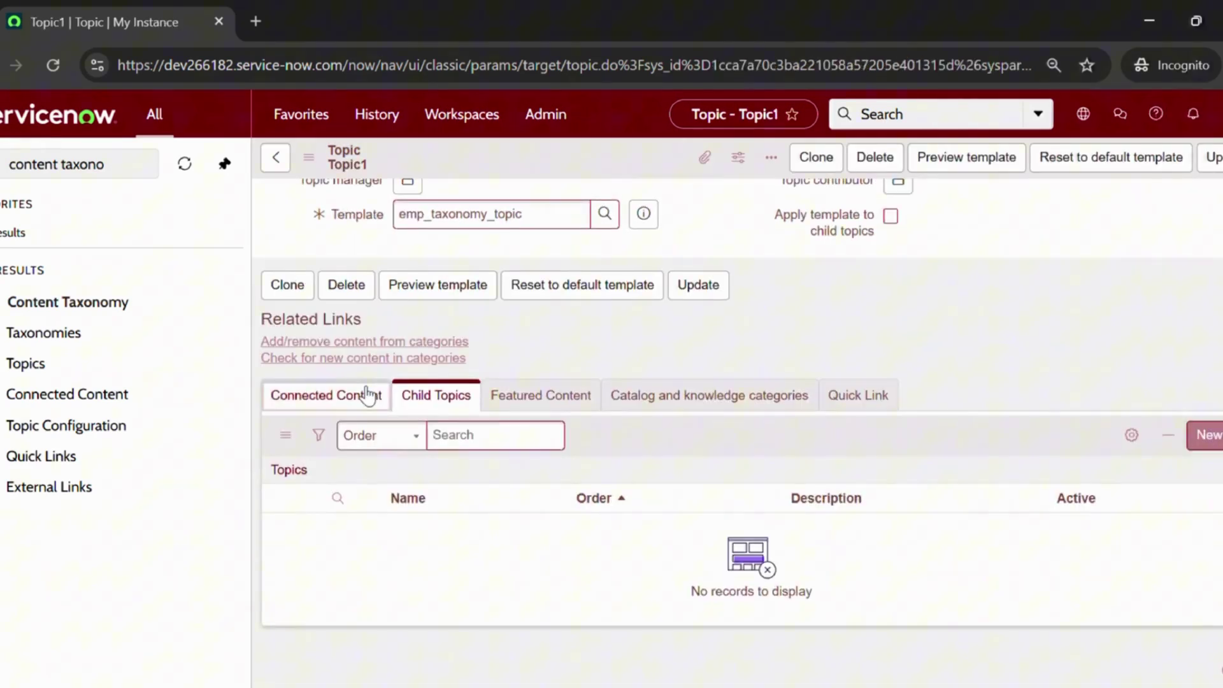
{"action": "left_click", "coordinate": [368, 395]}
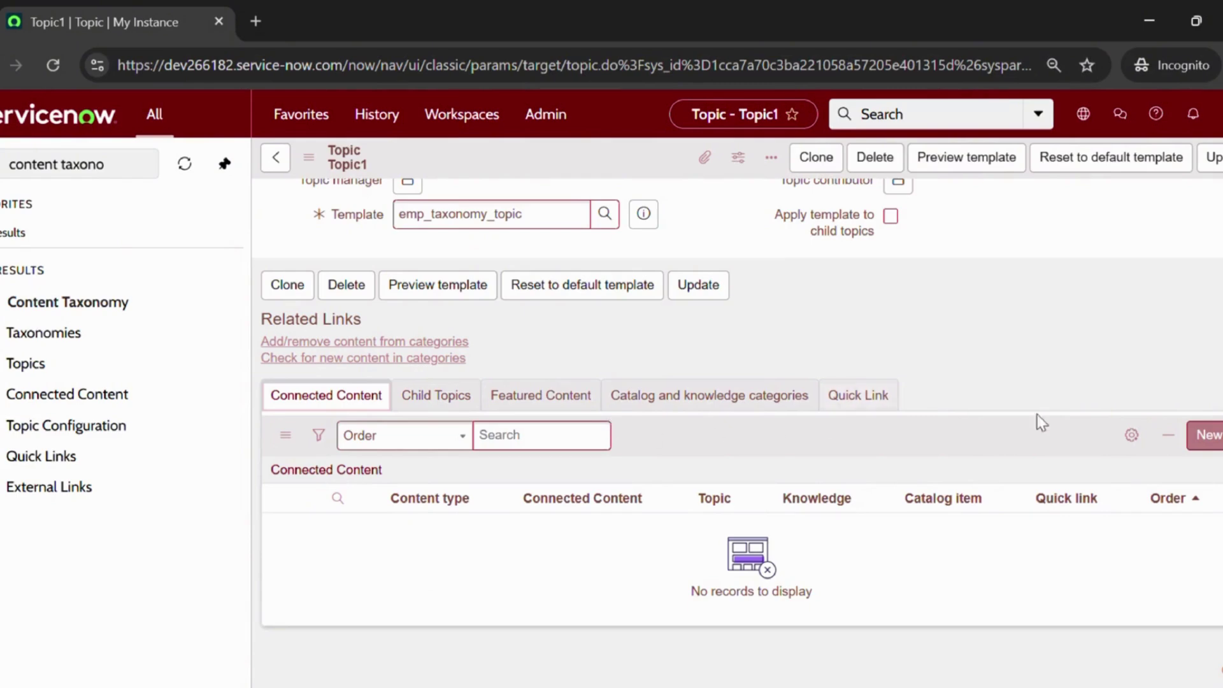
- Submit new Connected Content for Topic1 with Content type Catalog Item and catalog item Acrobat
{"action": "left_click", "coordinate": [1210, 436]}
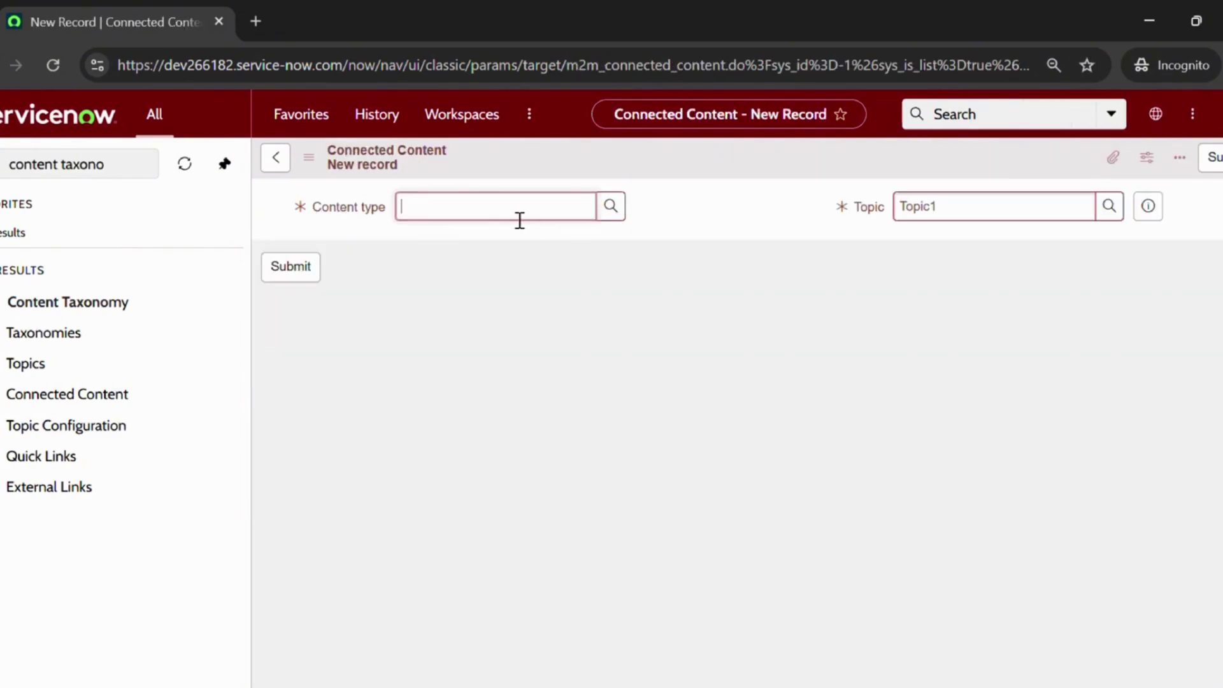
{"action": "left_click", "coordinate": [519, 219]}
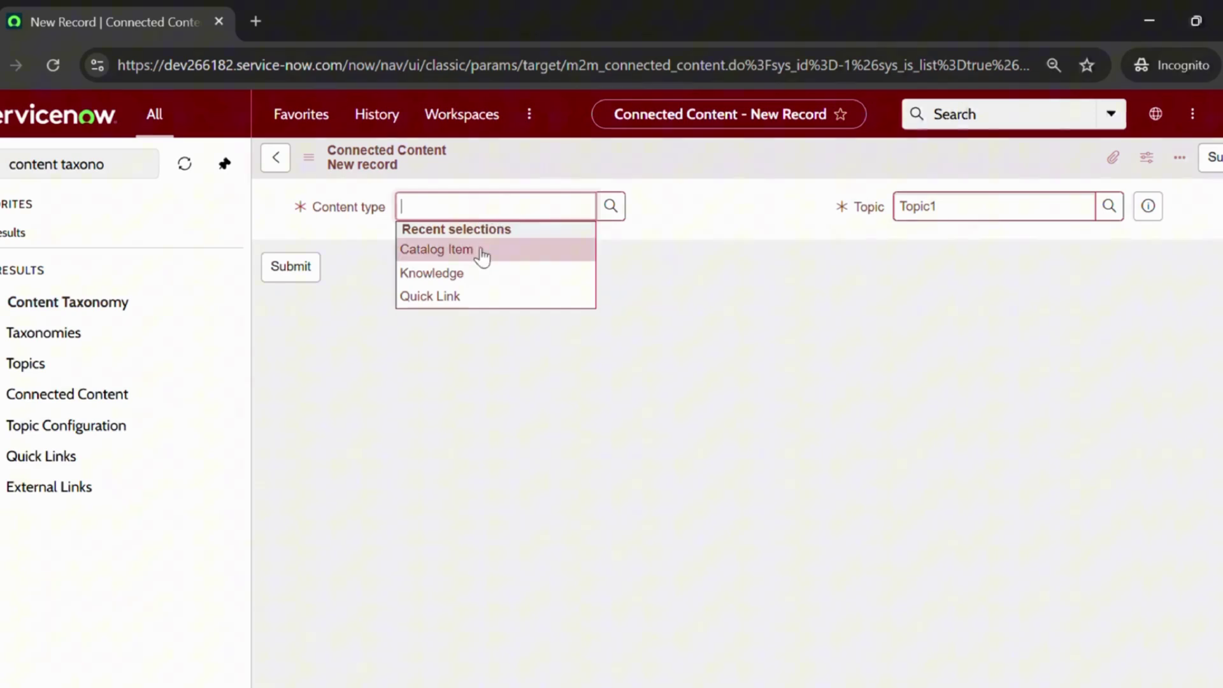
{"action": "left_click", "coordinate": [482, 255]}
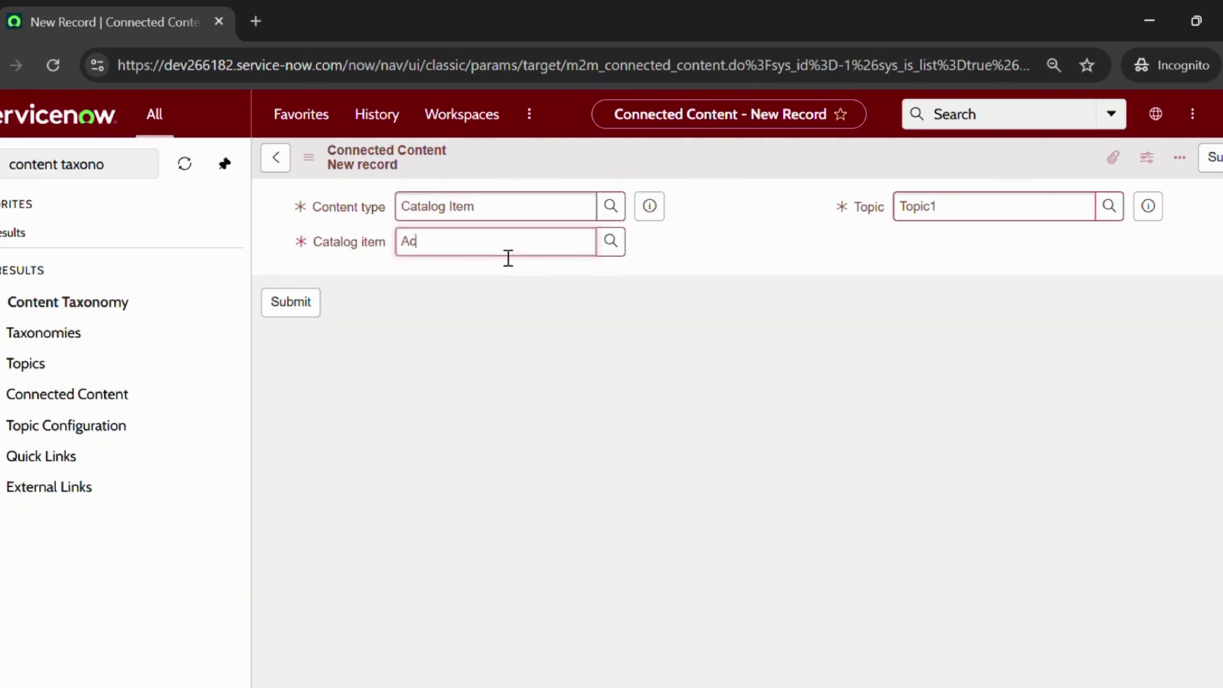
{"action": "type", "text": "Acr"}
{"action": "left_click", "coordinate": [462, 286]}
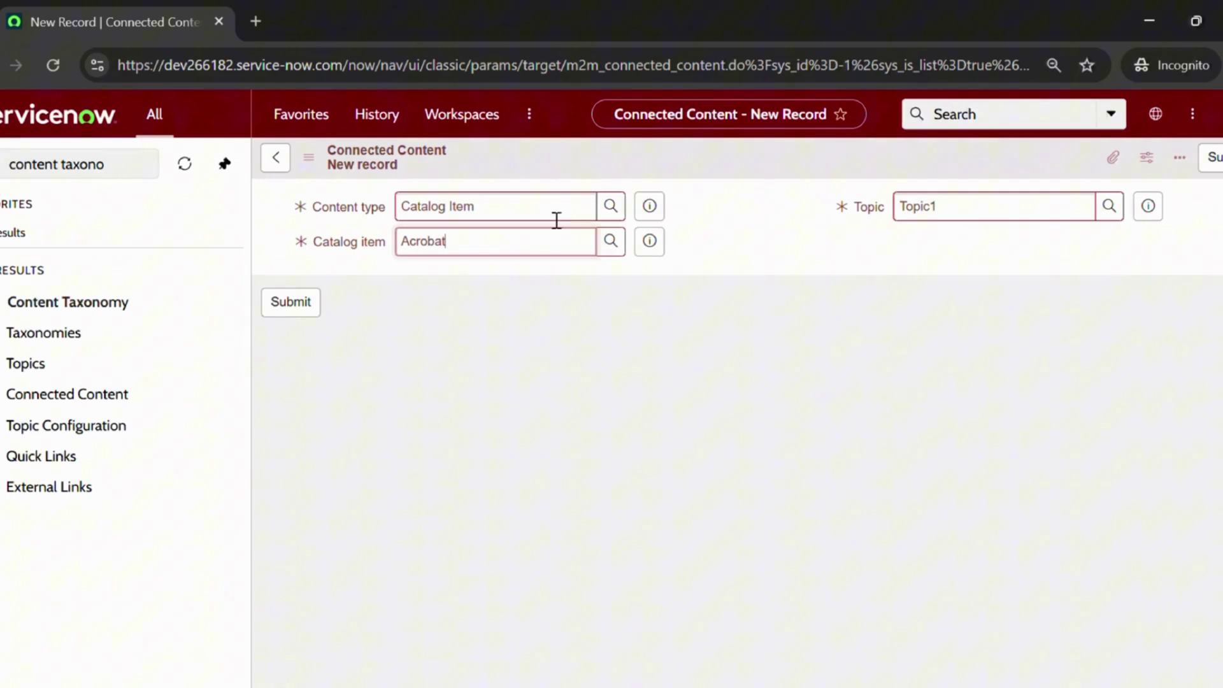
{"action": "left_click", "coordinate": [1214, 157]}
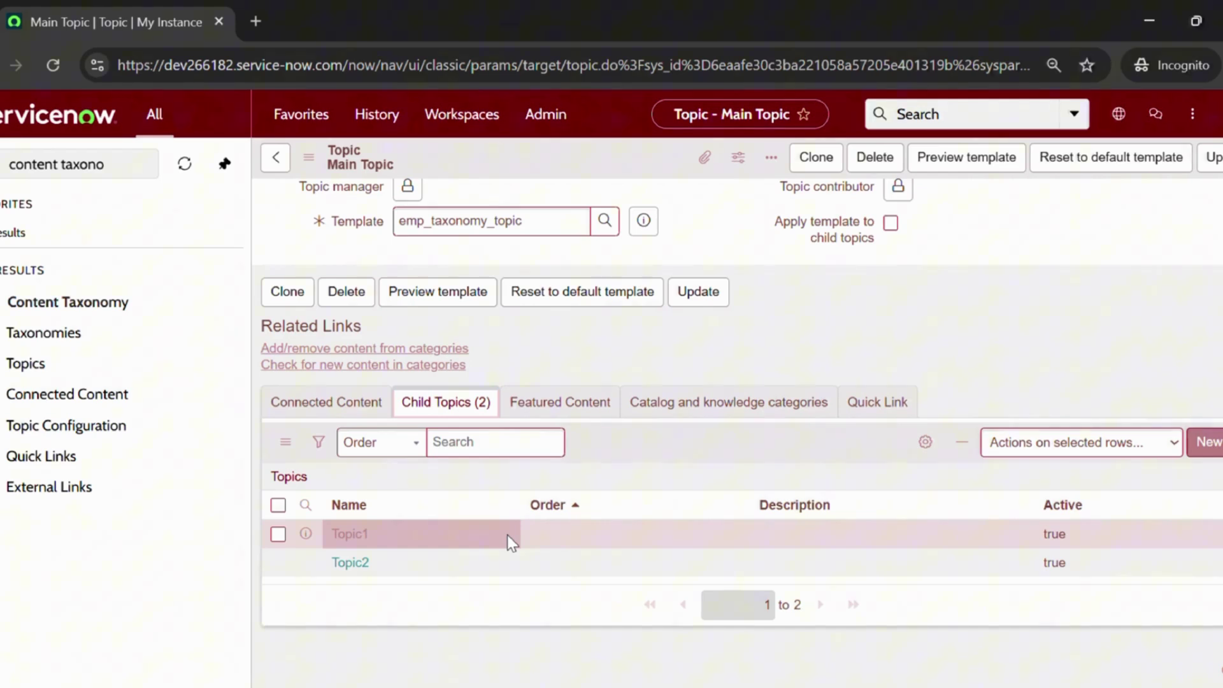
- Open the Topic2 record from Main Topic's Child Topics list
{"action": "left_click", "coordinate": [368, 564]}
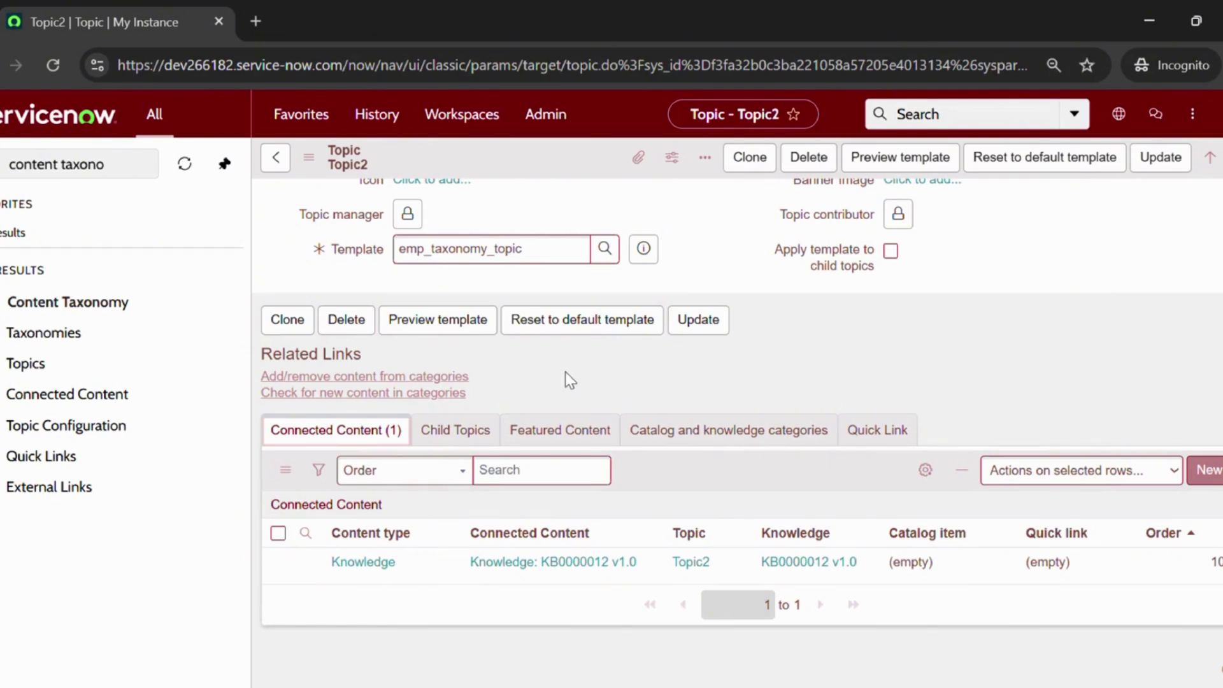
- Filter the navigator for 'service portal' and open the Employee Center portal record from Portals
{"action": "left_click", "coordinate": [152, 164]}
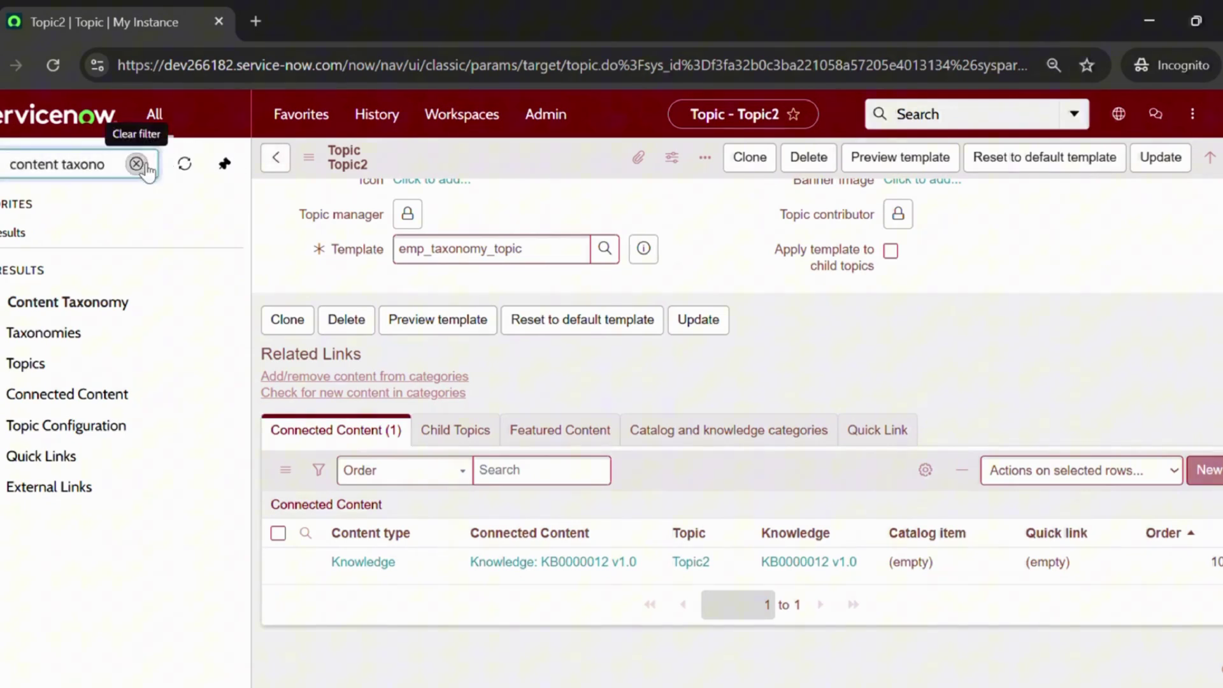
{"action": "left_click", "coordinate": [138, 165]}
{"action": "type", "text": "service o"}
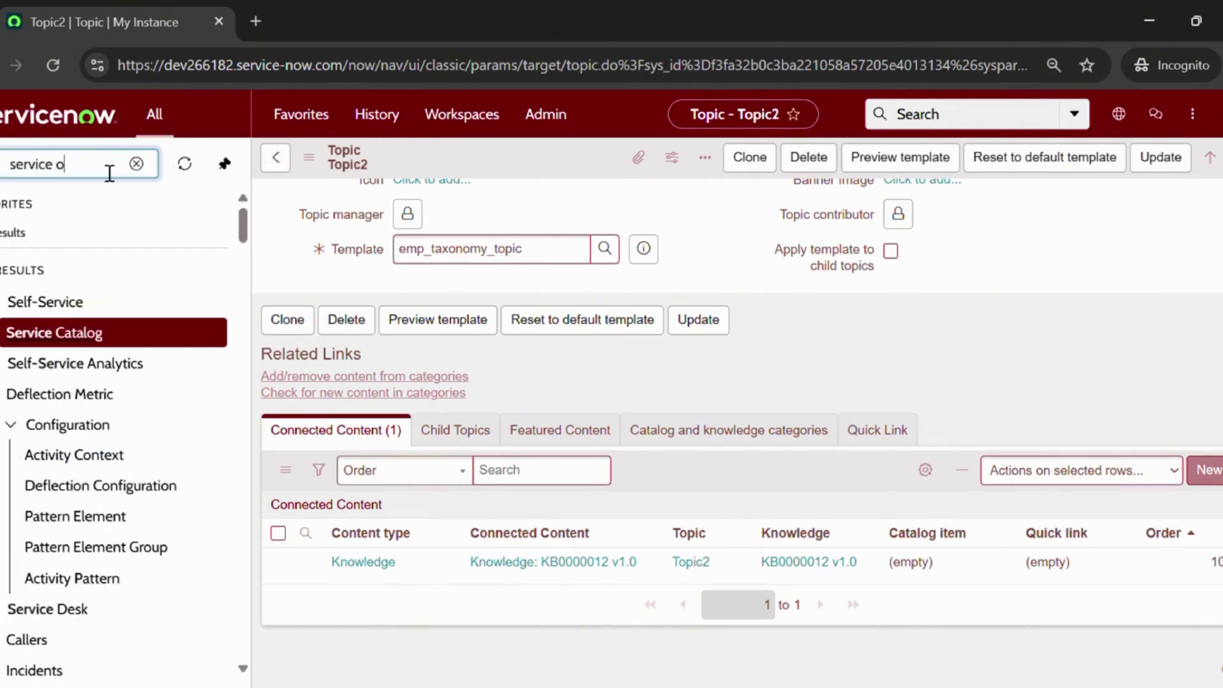
{"action": "key", "text": "BackSpace"}
{"action": "type", "text": "portal"}
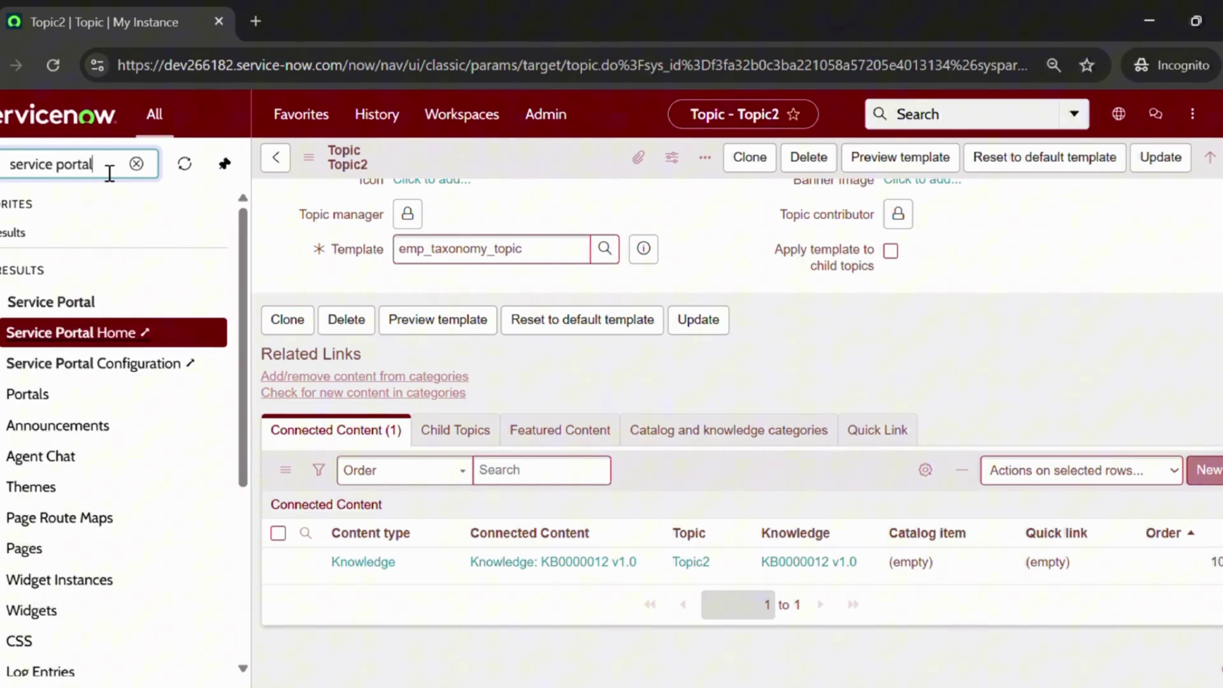
{"action": "left_click", "coordinate": [46, 396]}
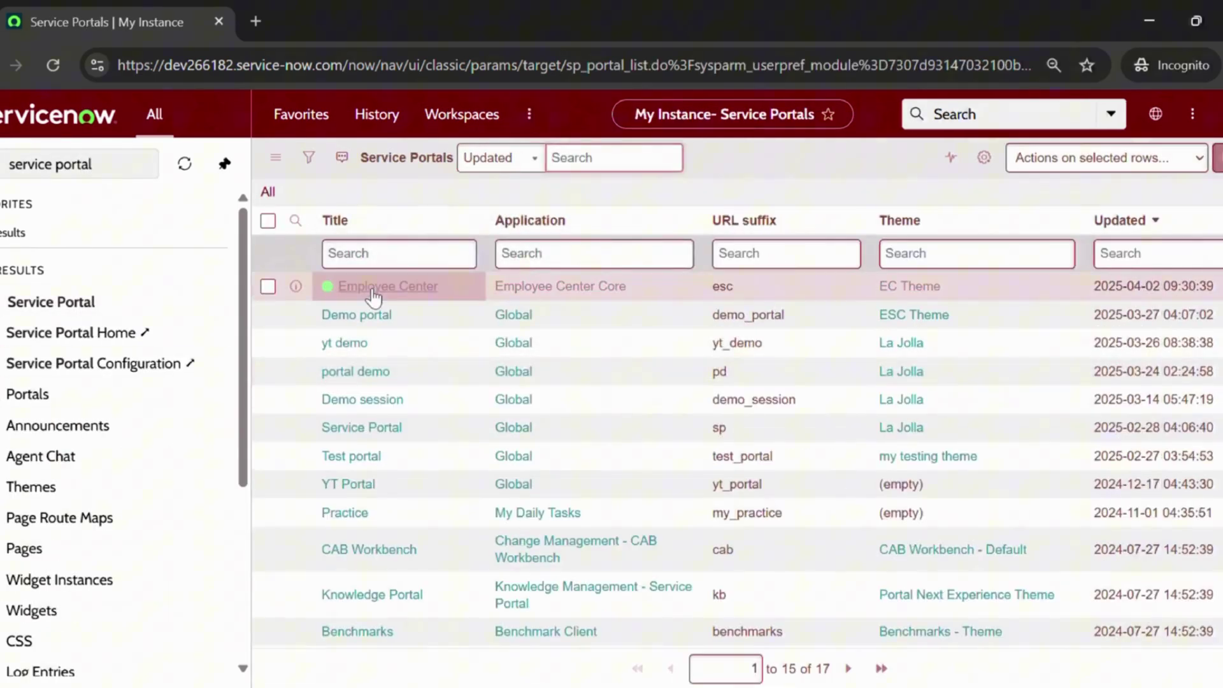
{"action": "left_click", "coordinate": [373, 296]}
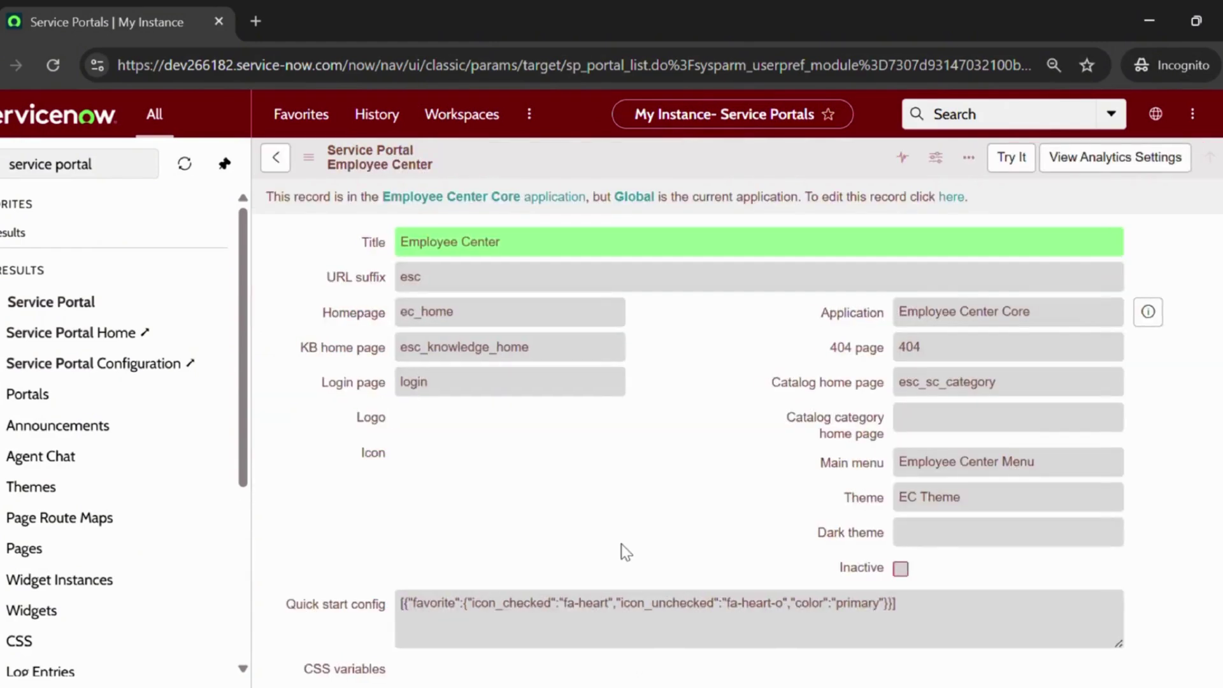
- Bring up the application scope options from the globe menu
{"action": "scroll", "coordinate": [624, 552], "scroll_direction": "down", "scroll_amount": 10}
{"action": "scroll", "coordinate": [920, 418], "scroll_direction": "up", "scroll_amount": 10}
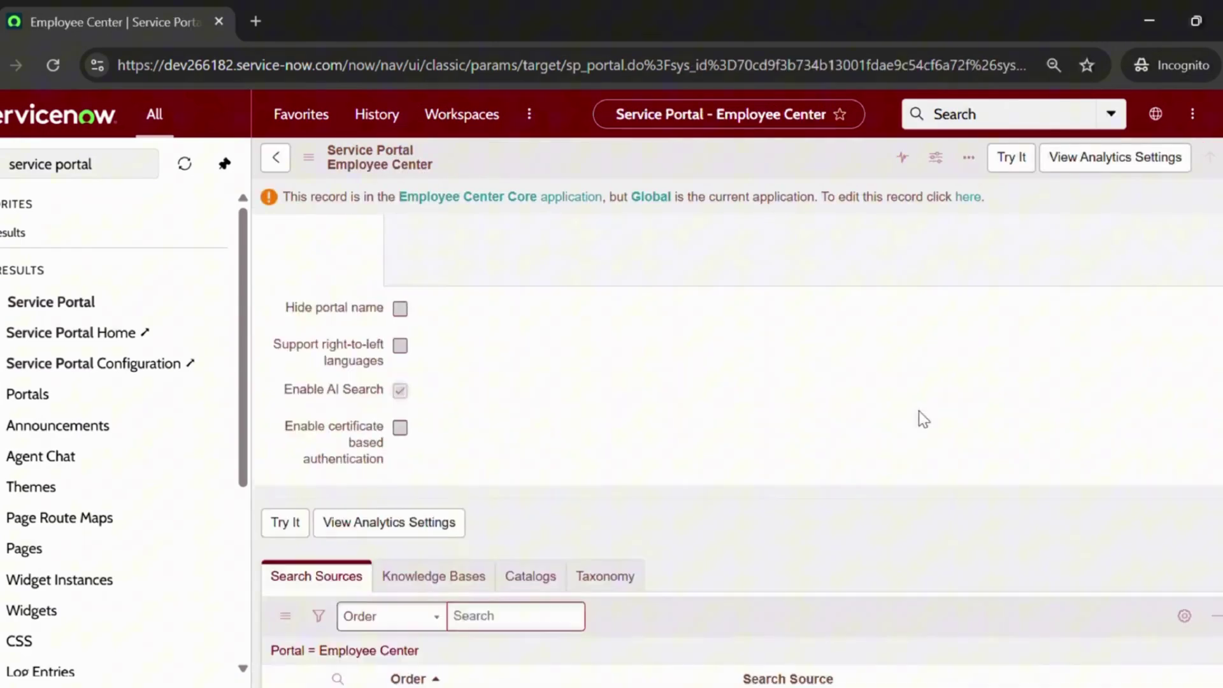
{"action": "scroll", "coordinate": [1173, 257], "scroll_direction": "up", "scroll_amount": 1}
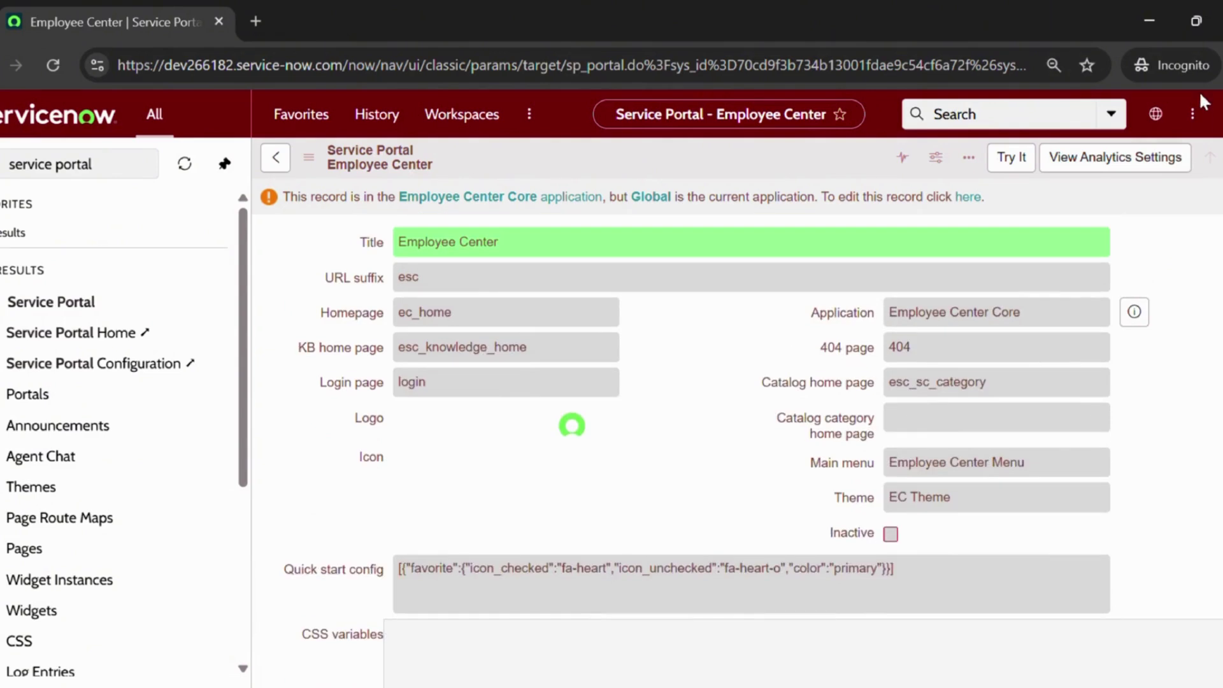
{"action": "left_click", "coordinate": [1156, 114]}
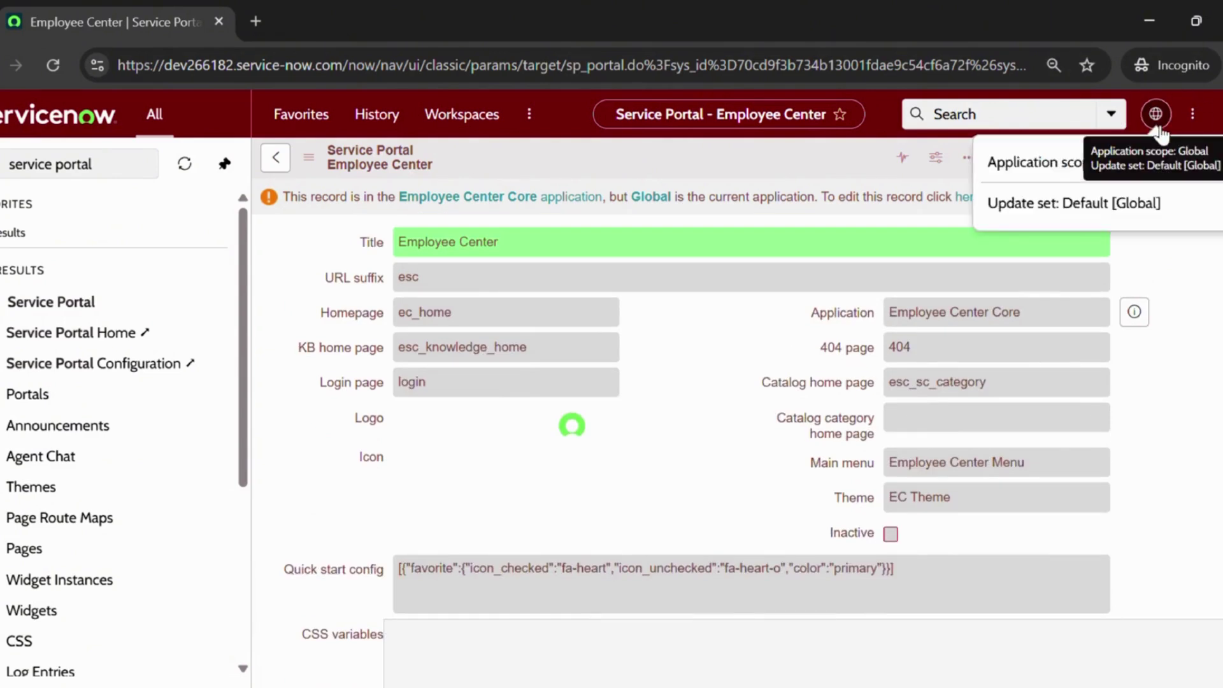
{"action": "left_click", "coordinate": [1057, 160]}
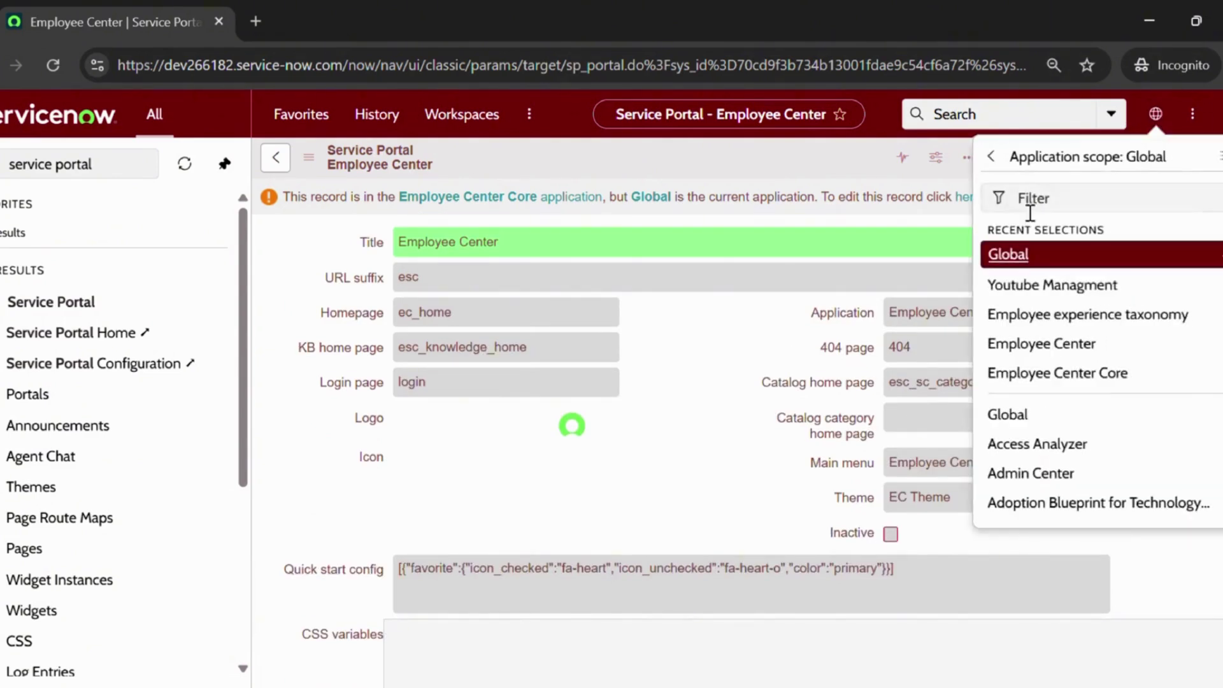
- Switch the application scope to Employee Center Core and show the portal's Taxonomy related list
{"action": "left_click", "coordinate": [1051, 379]}
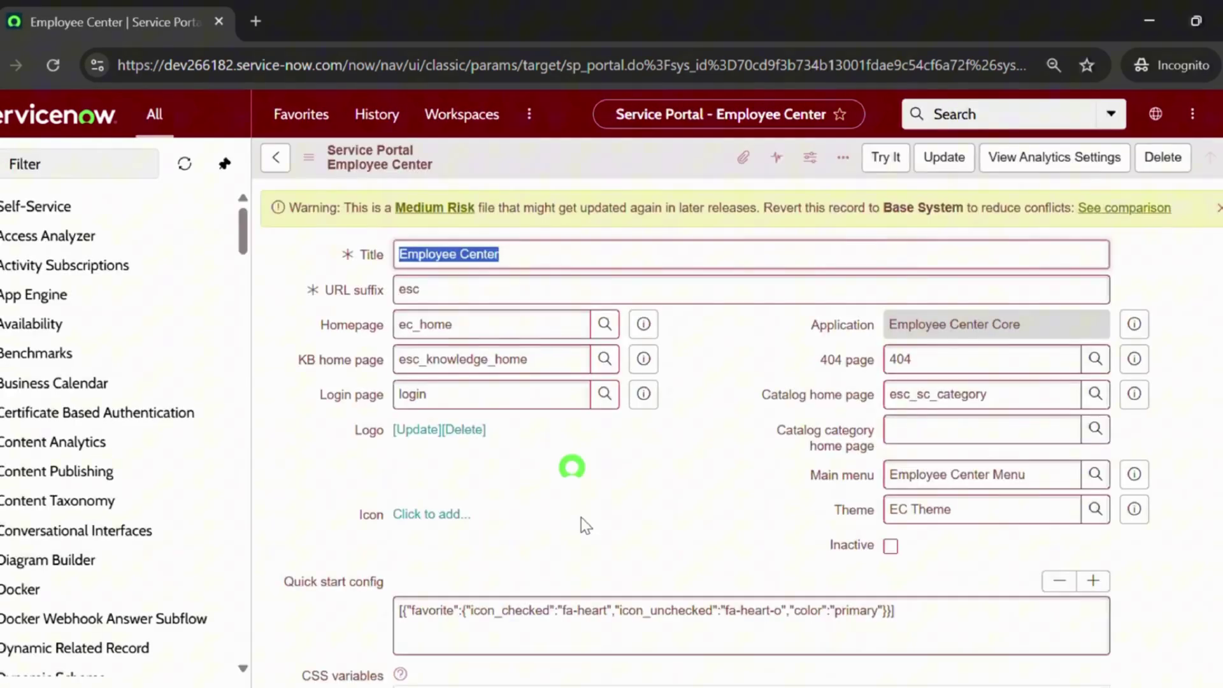
{"action": "scroll", "coordinate": [580, 517], "scroll_direction": "down", "scroll_amount": 10}
{"action": "left_click", "coordinate": [605, 396]}
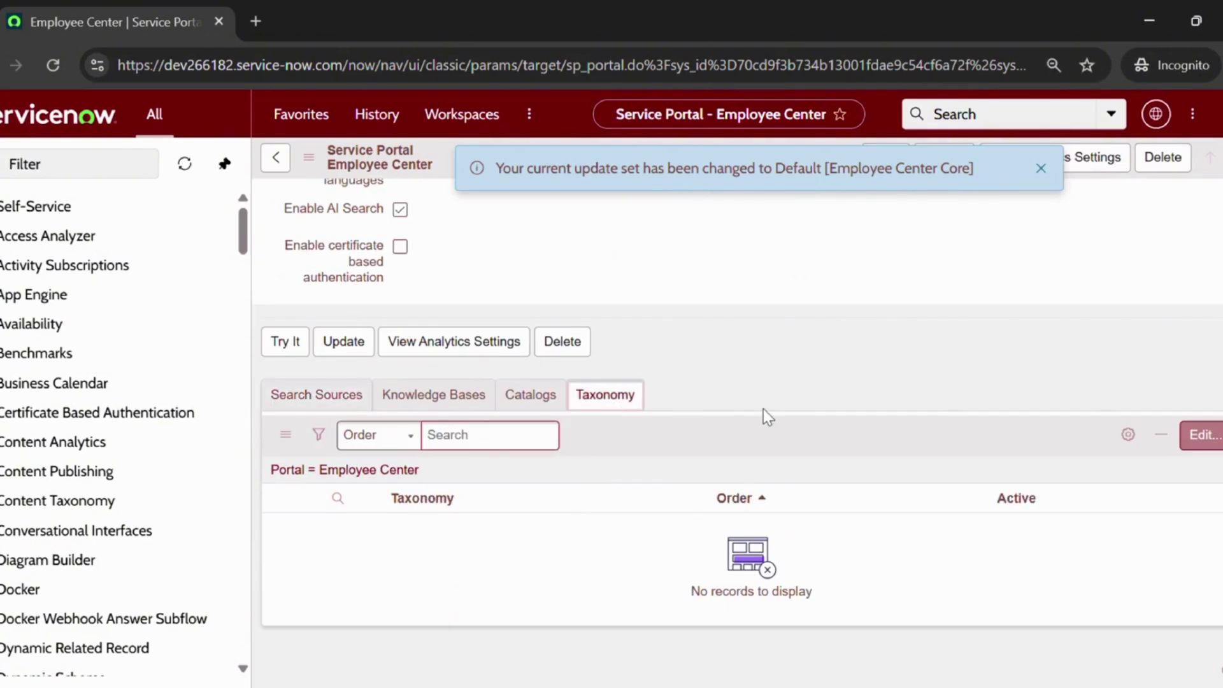
- Move My Company Taxonomy from the available collection into the portal's Taxonomy List
{"action": "left_click", "coordinate": [1201, 435]}
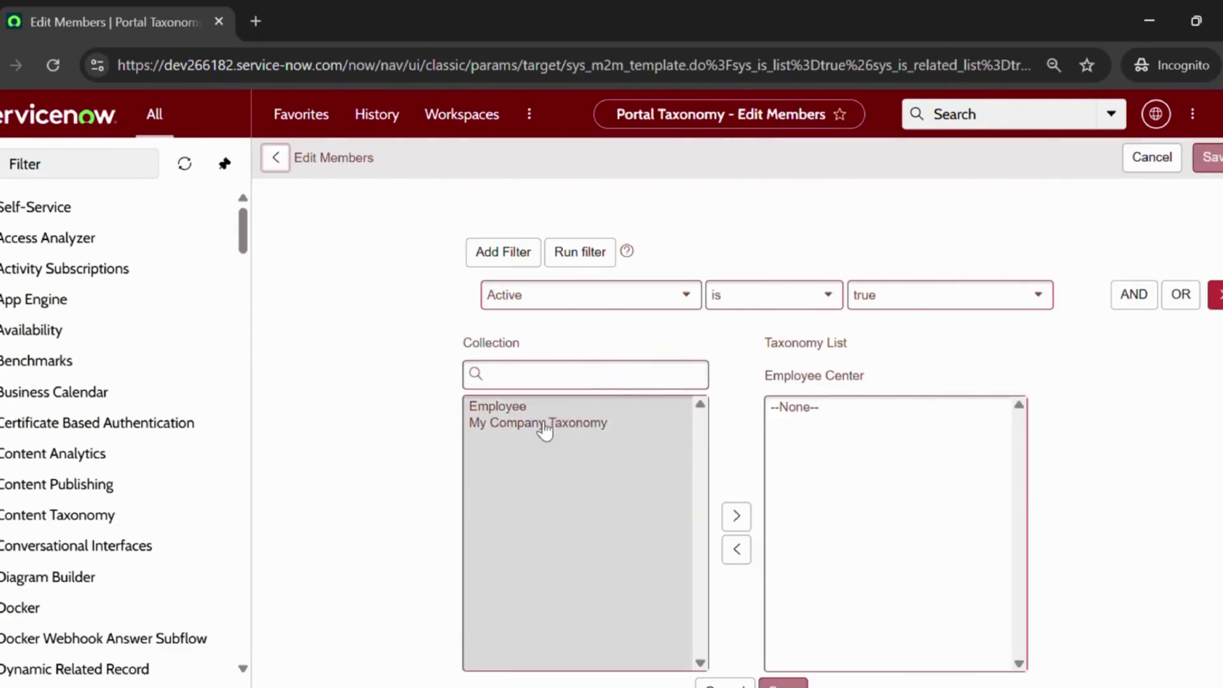
{"action": "left_click", "coordinate": [543, 424]}
{"action": "left_click", "coordinate": [729, 516]}
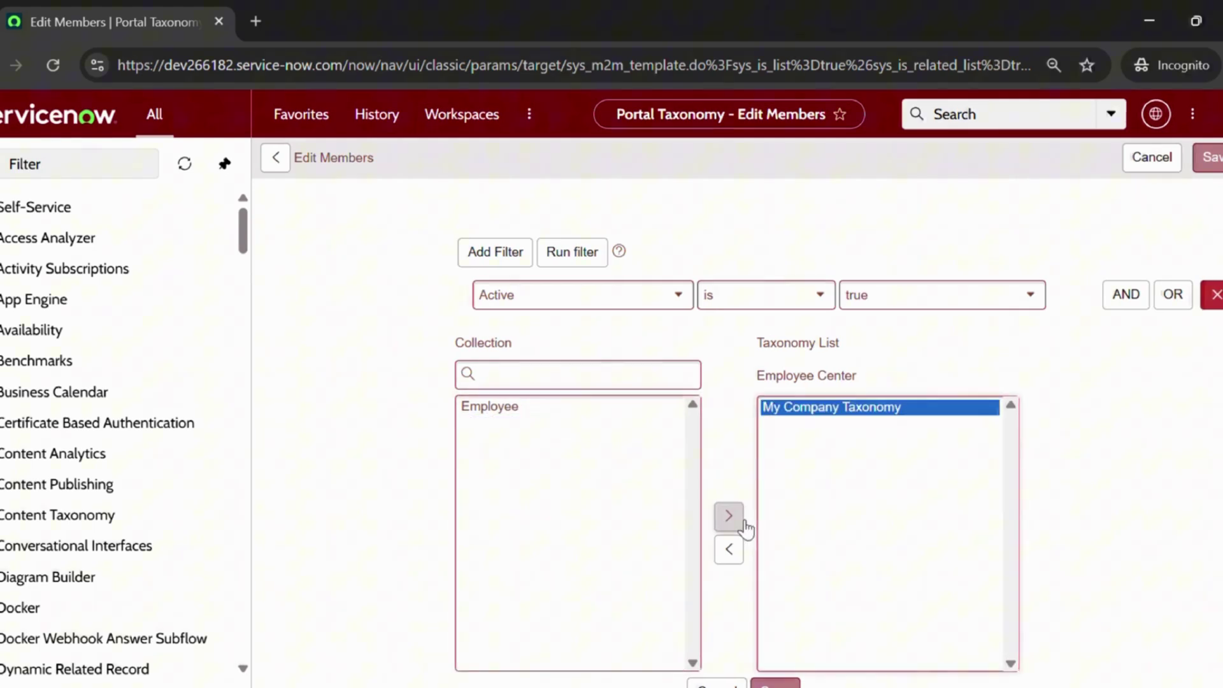
{"action": "scroll", "coordinate": [724, 585], "scroll_direction": "down", "scroll_amount": 1}
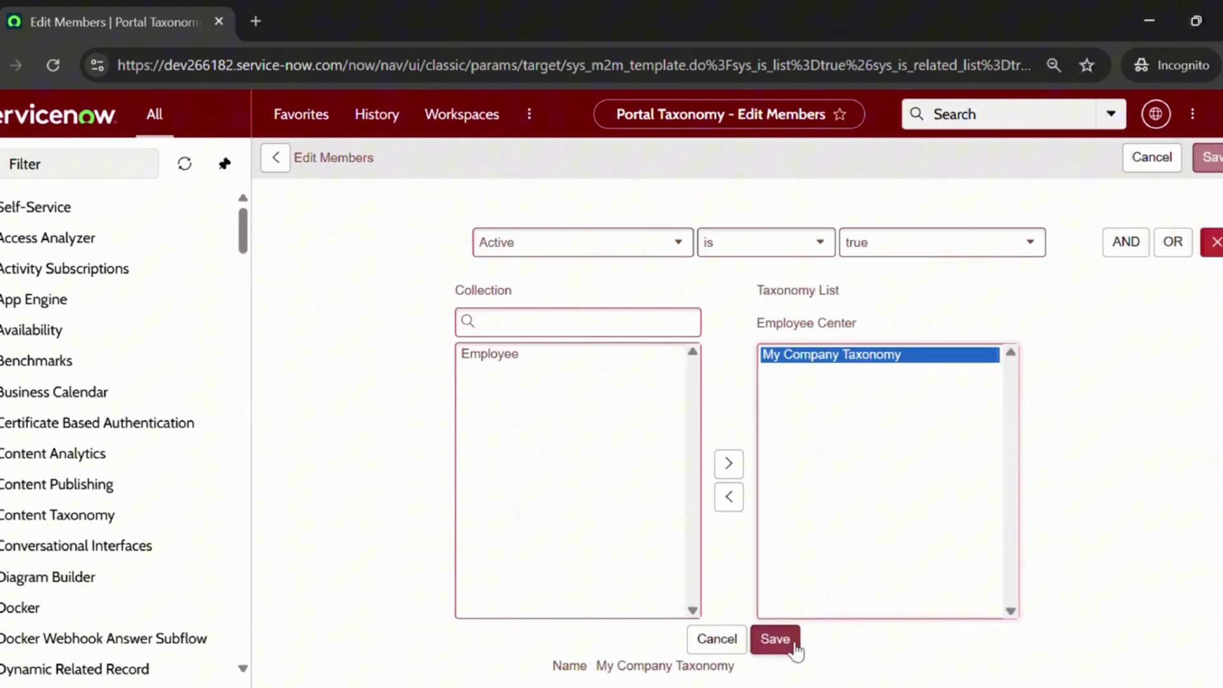
- Save the taxonomy list, then open the Employee Center record under Advanced Portal Navigation
{"action": "left_click", "coordinate": [775, 639]}
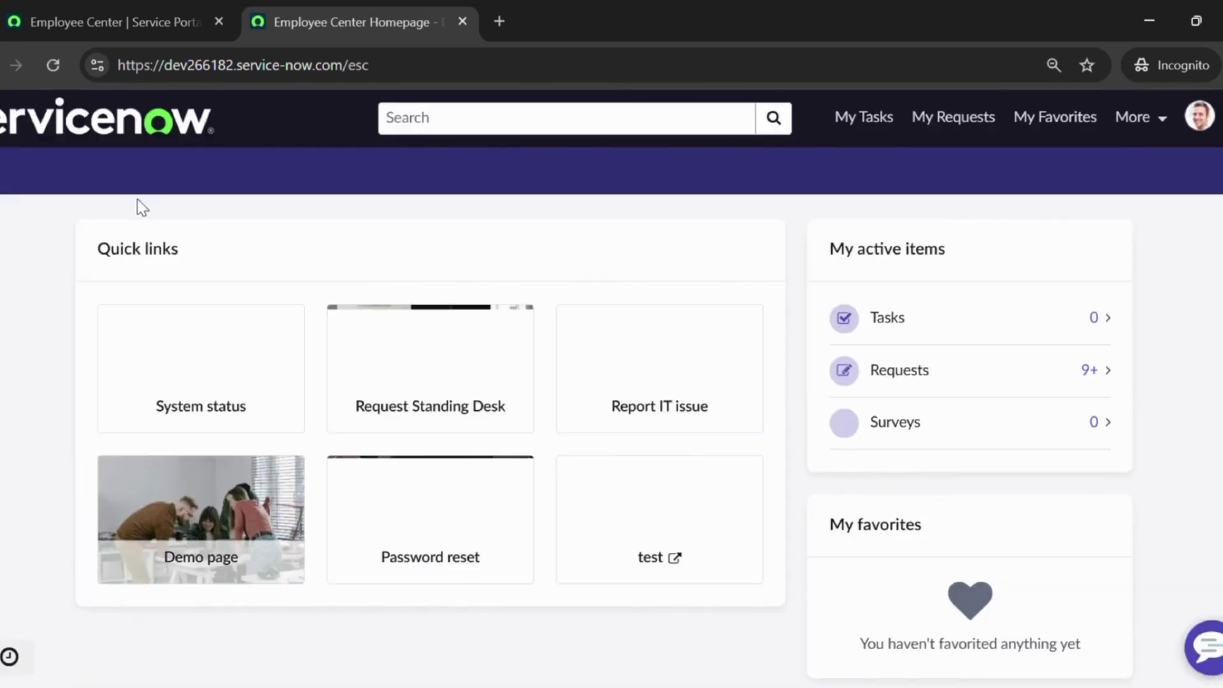
{"action": "left_click", "coordinate": [147, 21]}
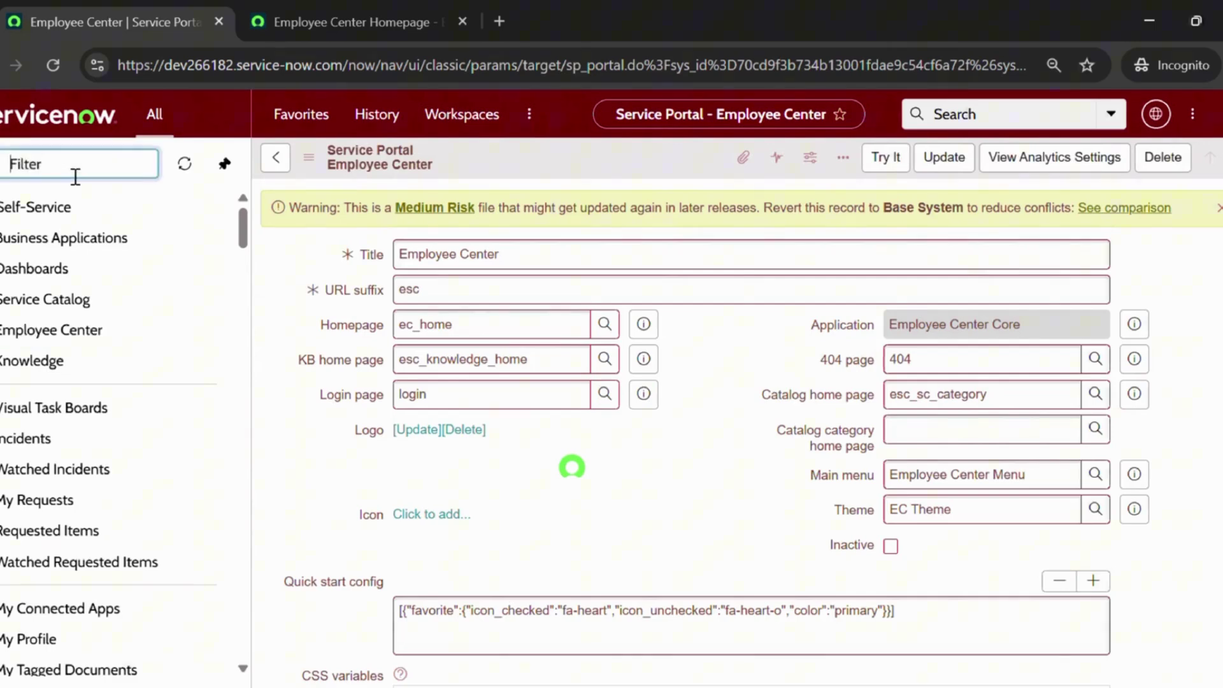
{"action": "type", "text": "advanced po"}
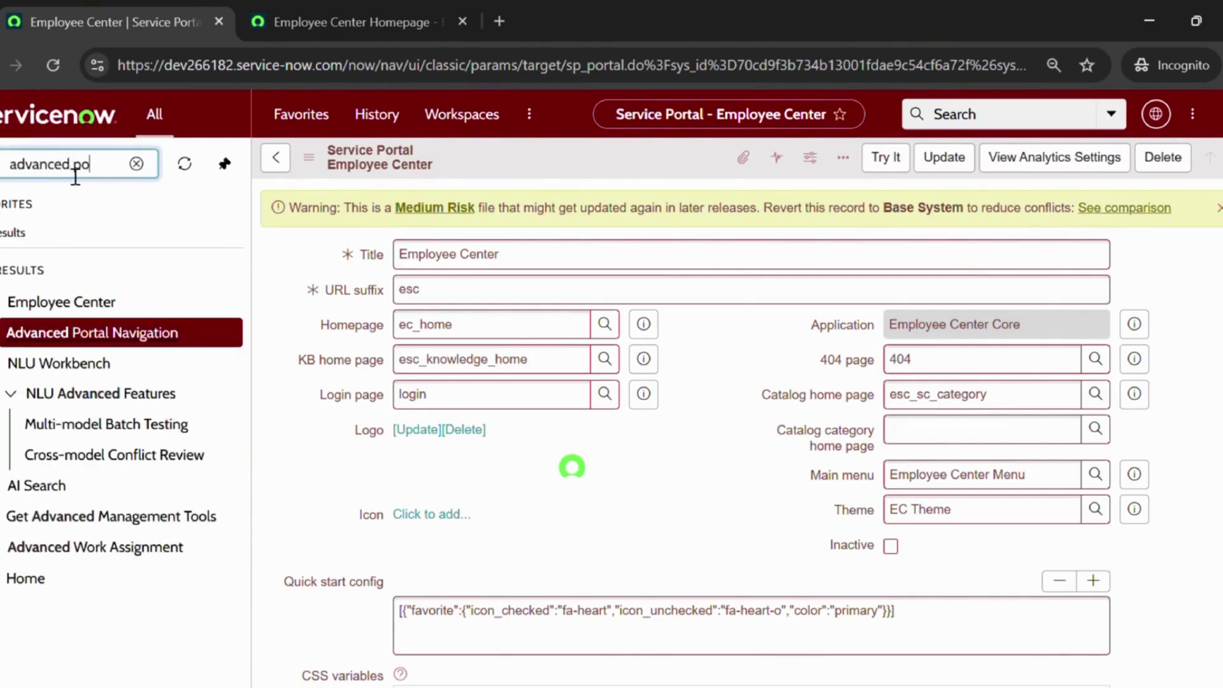
{"action": "type", "text": "rtal"}
{"action": "left_click", "coordinate": [77, 334]}
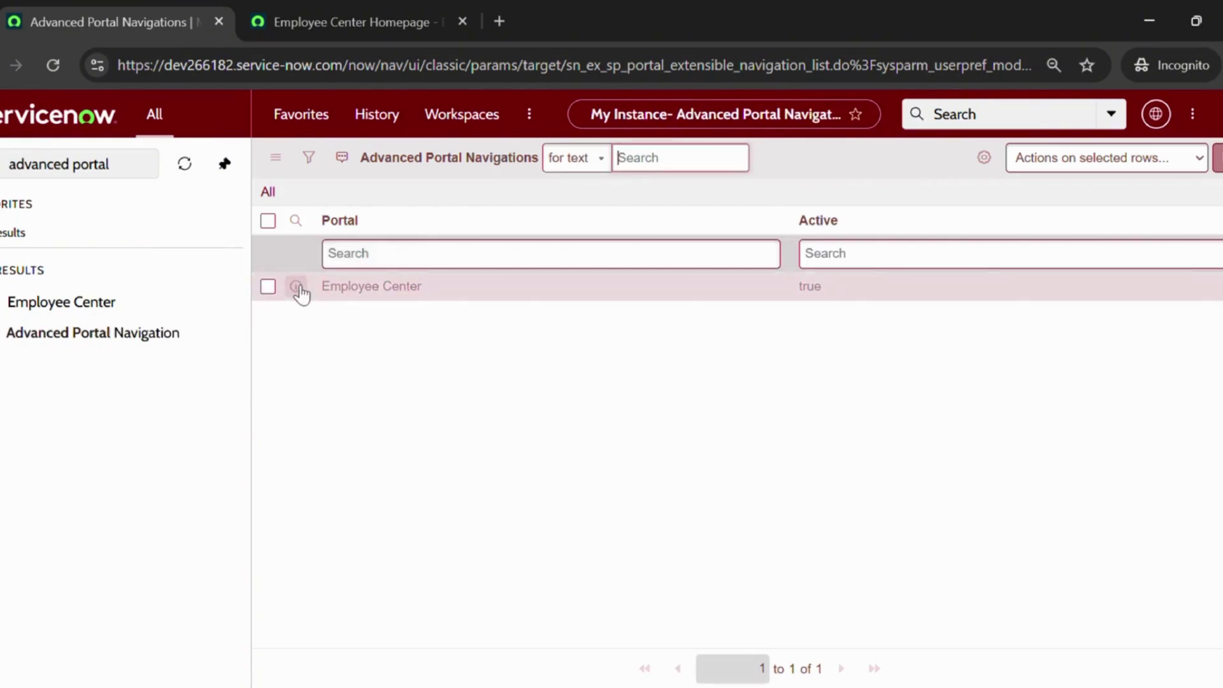
{"action": "left_click", "coordinate": [298, 288]}
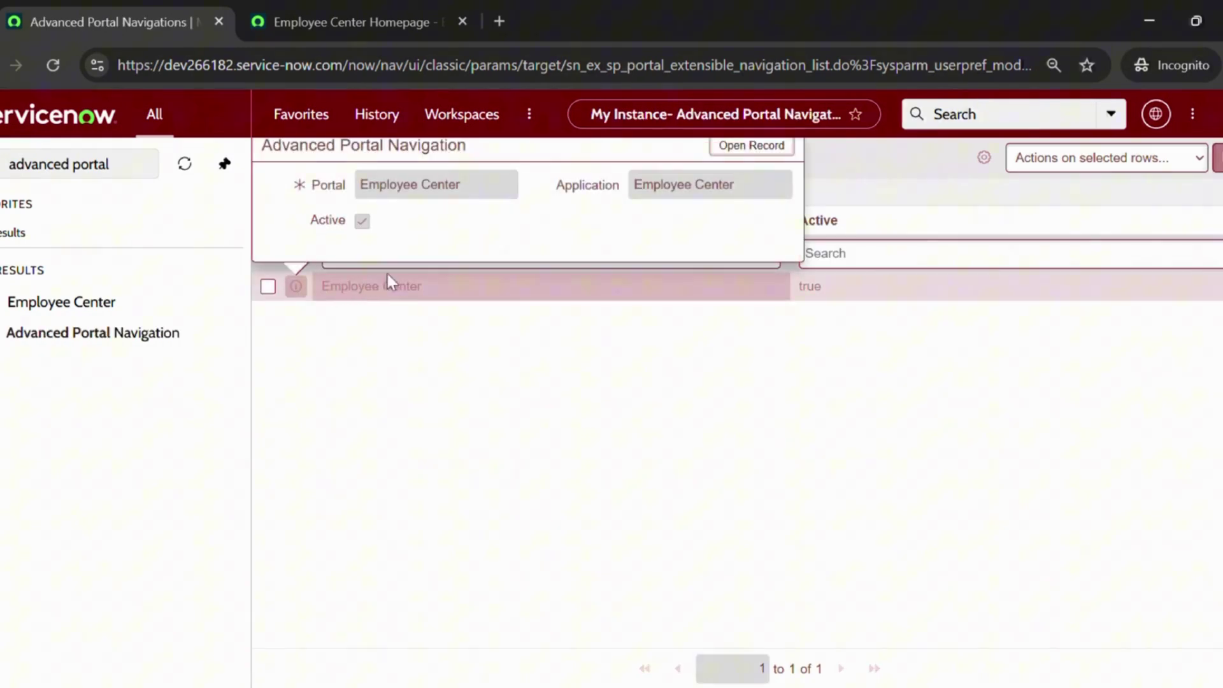
{"action": "left_click", "coordinate": [765, 149]}
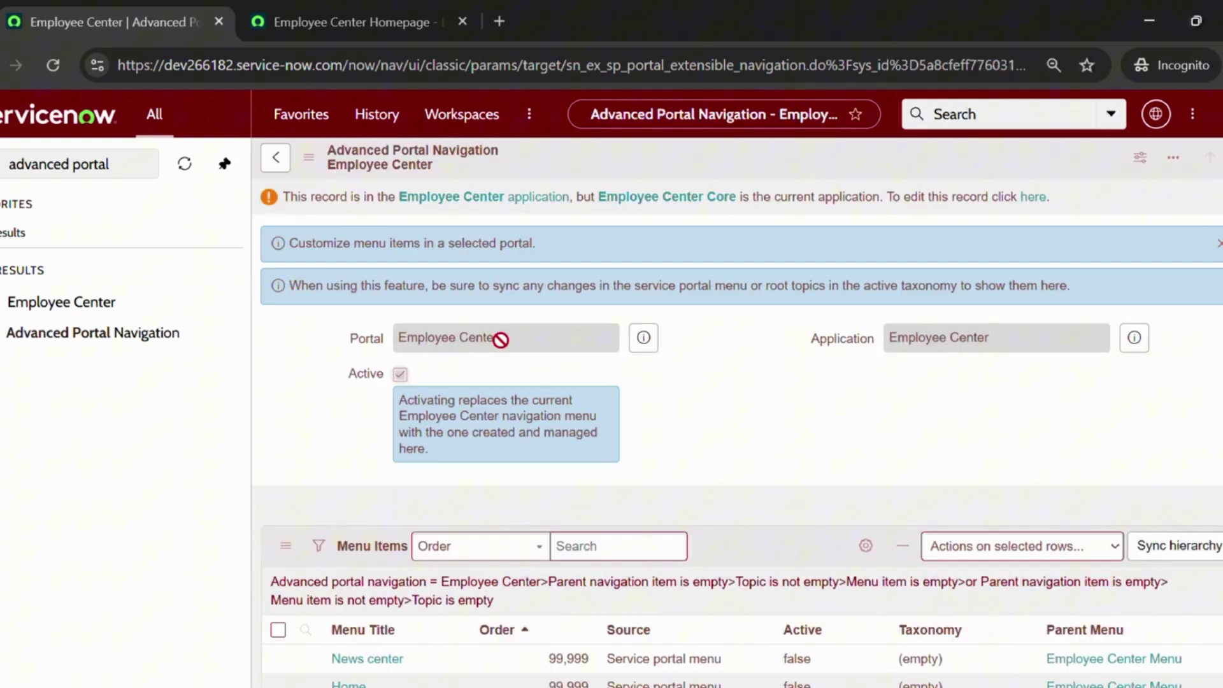
- Switch the application scope to Employee Center
{"action": "left_click", "coordinate": [1160, 127]}
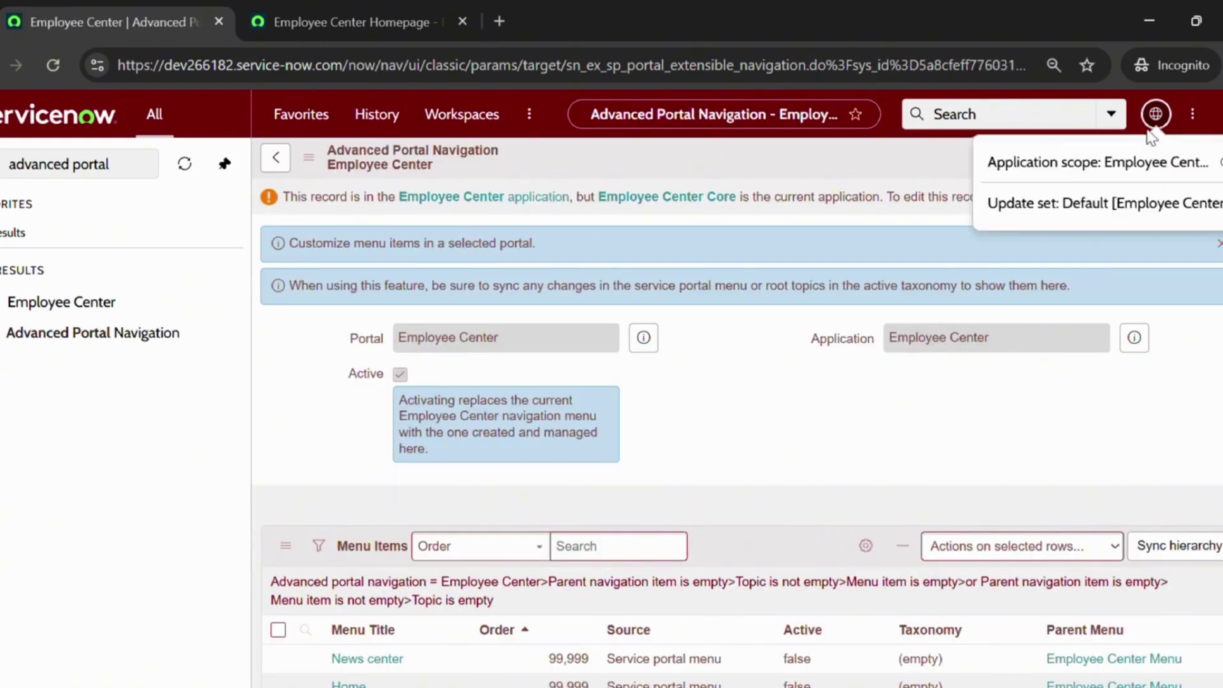
{"action": "left_click", "coordinate": [1106, 166]}
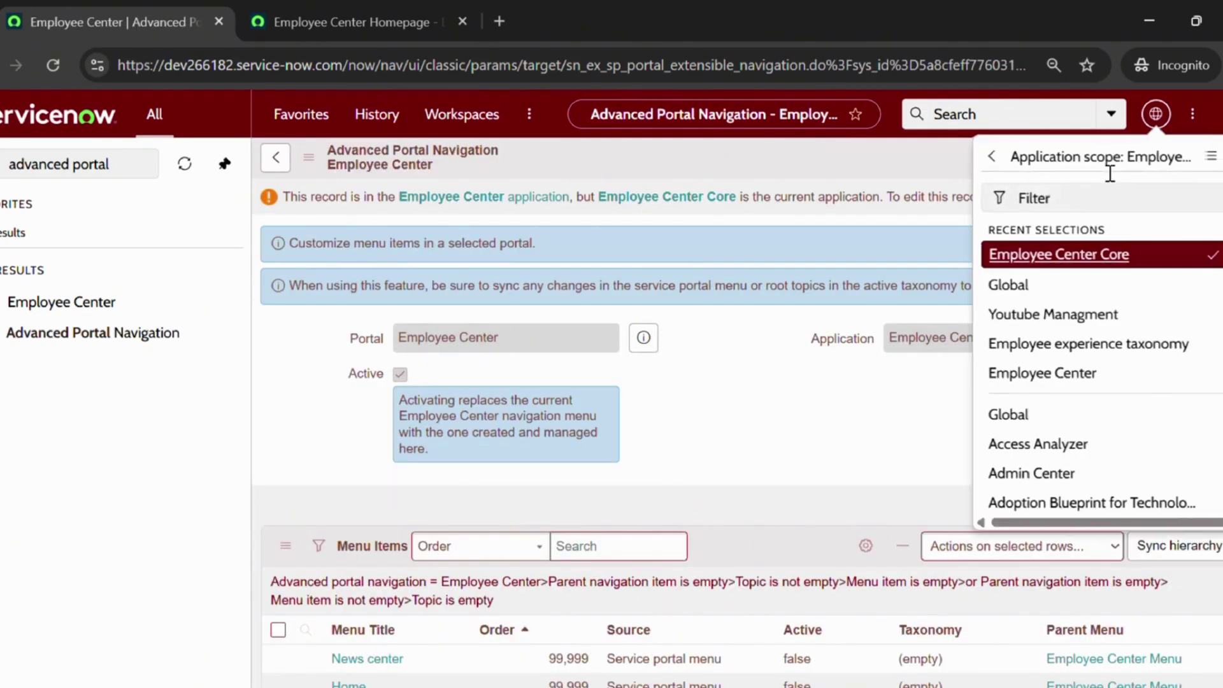
{"action": "left_click", "coordinate": [1043, 376]}
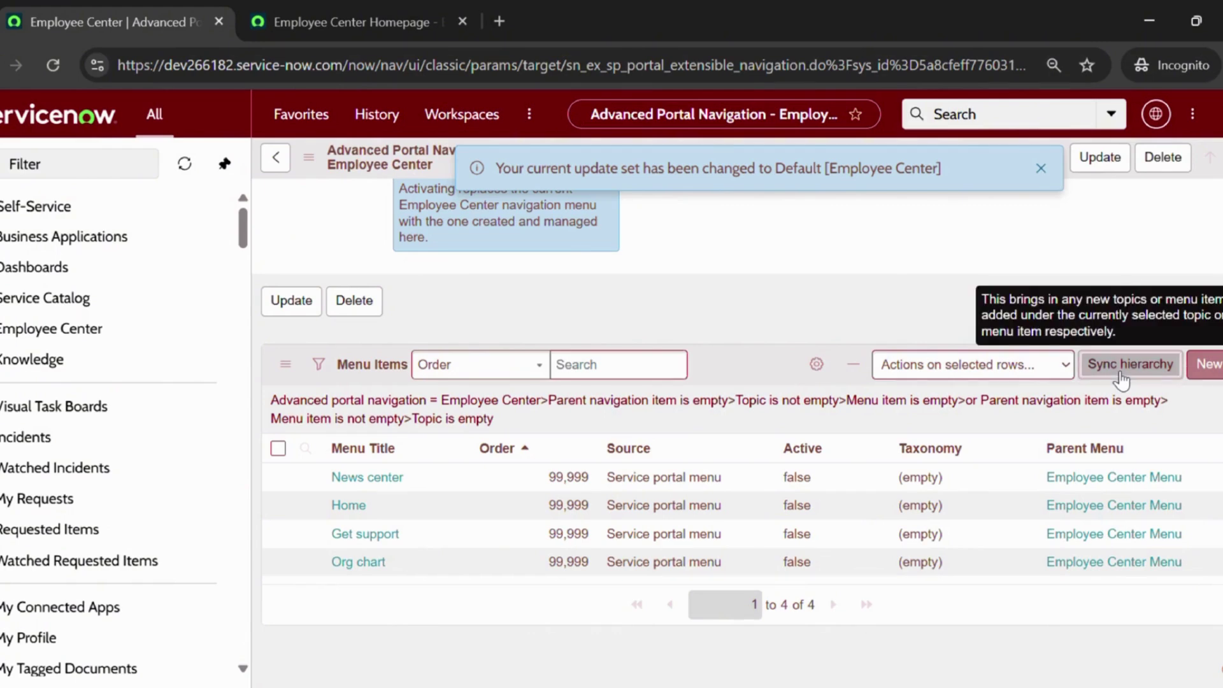
- Sync the navigation hierarchy and set Main Topic's Active to true inline
{"action": "left_click", "coordinate": [1121, 377]}
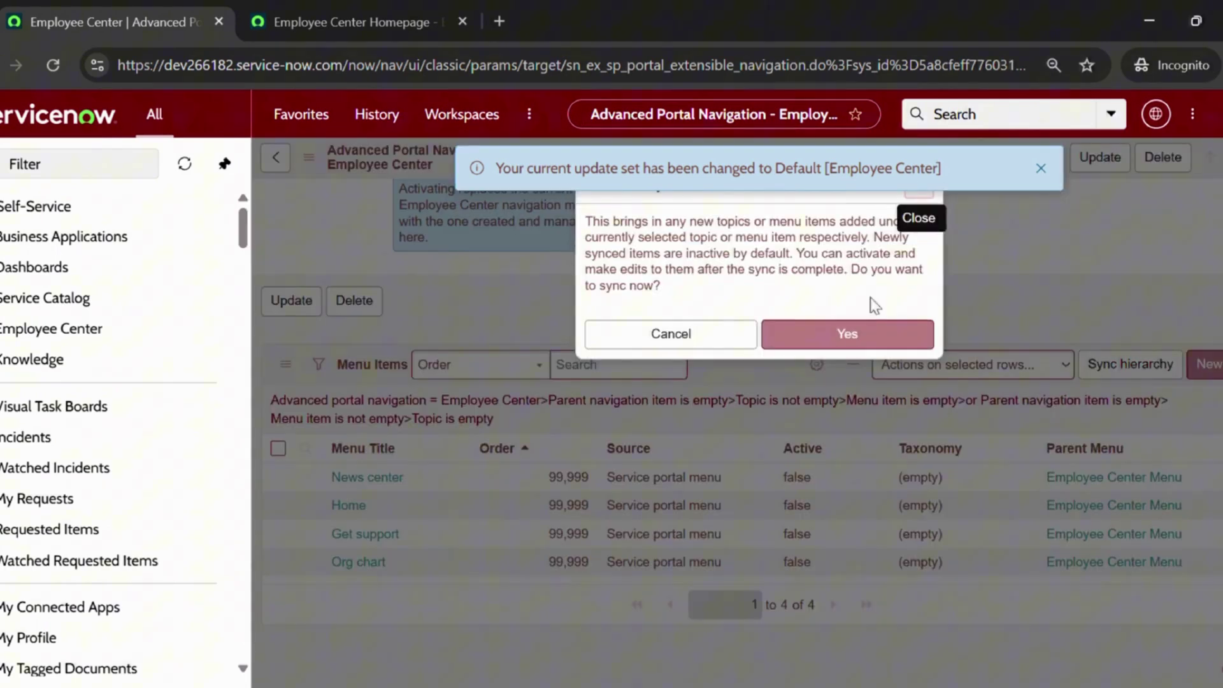
{"action": "left_click", "coordinate": [847, 336]}
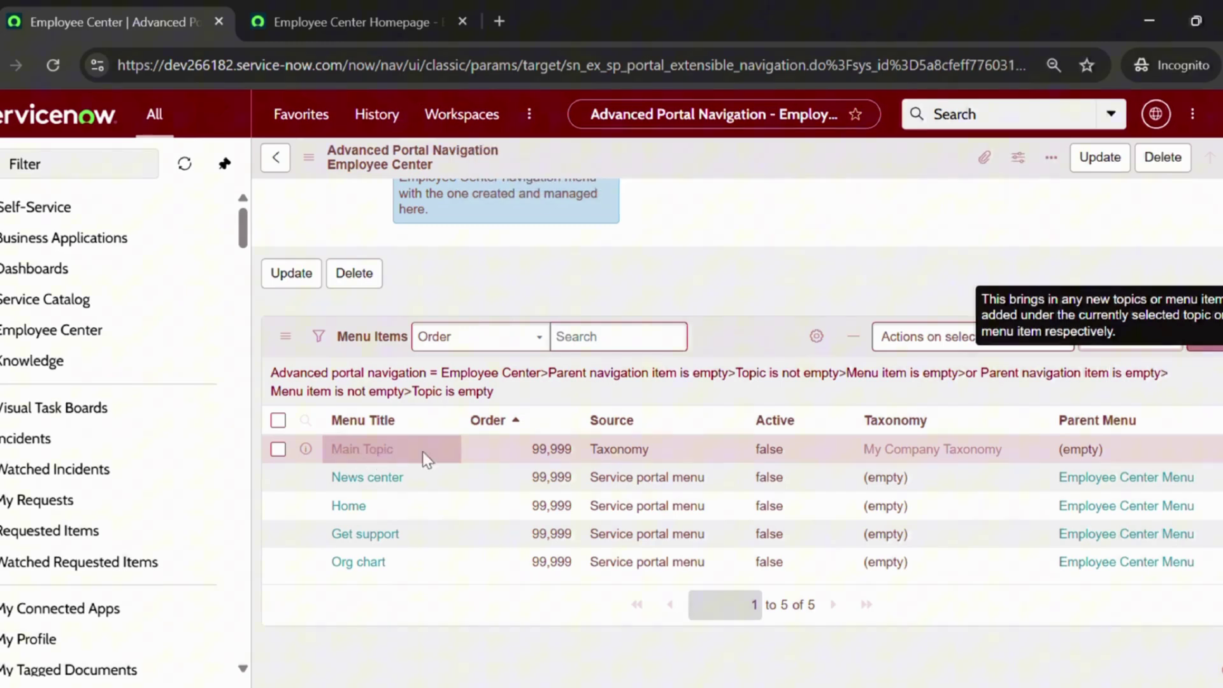
{"action": "left_click", "coordinate": [791, 449]}
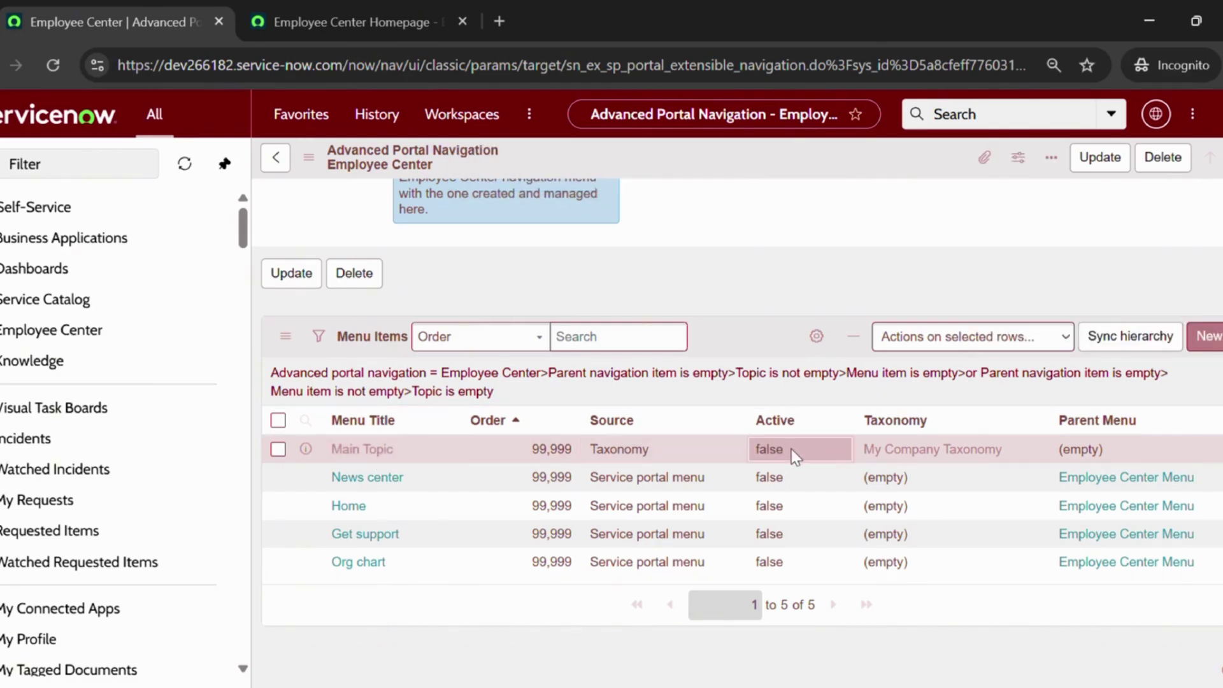
{"action": "left_click", "coordinate": [791, 449]}
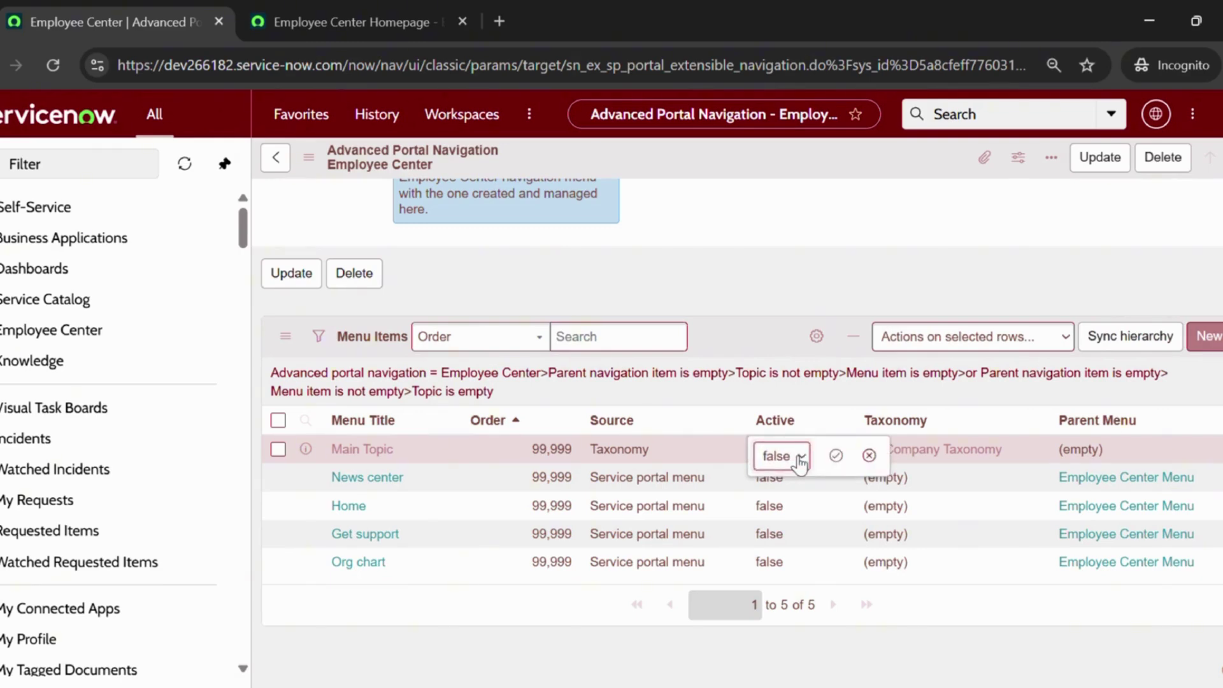
{"action": "key", "text": "Down"}
{"action": "key", "text": "Return"}
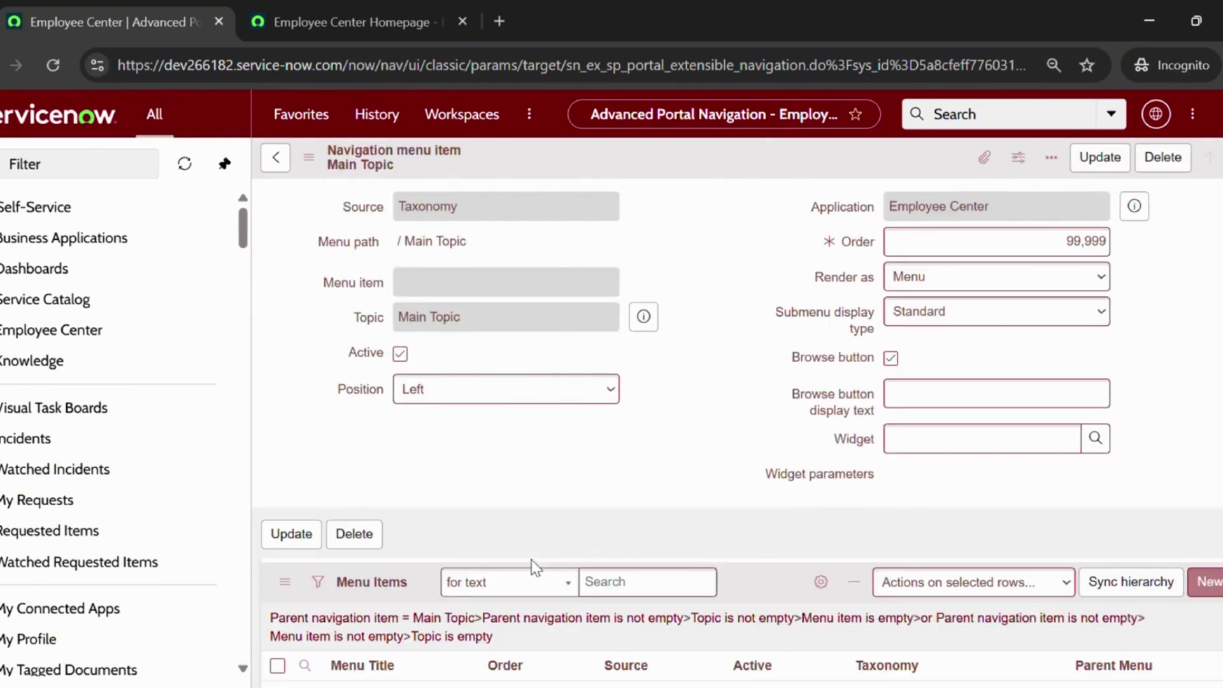
- Set Active to true for both Topic1 and Topic2 in one inline edit
{"action": "scroll", "coordinate": [671, 470], "scroll_direction": "down", "scroll_amount": 2}
{"action": "scroll", "coordinate": [790, 645], "scroll_direction": "down", "scroll_amount": 2}
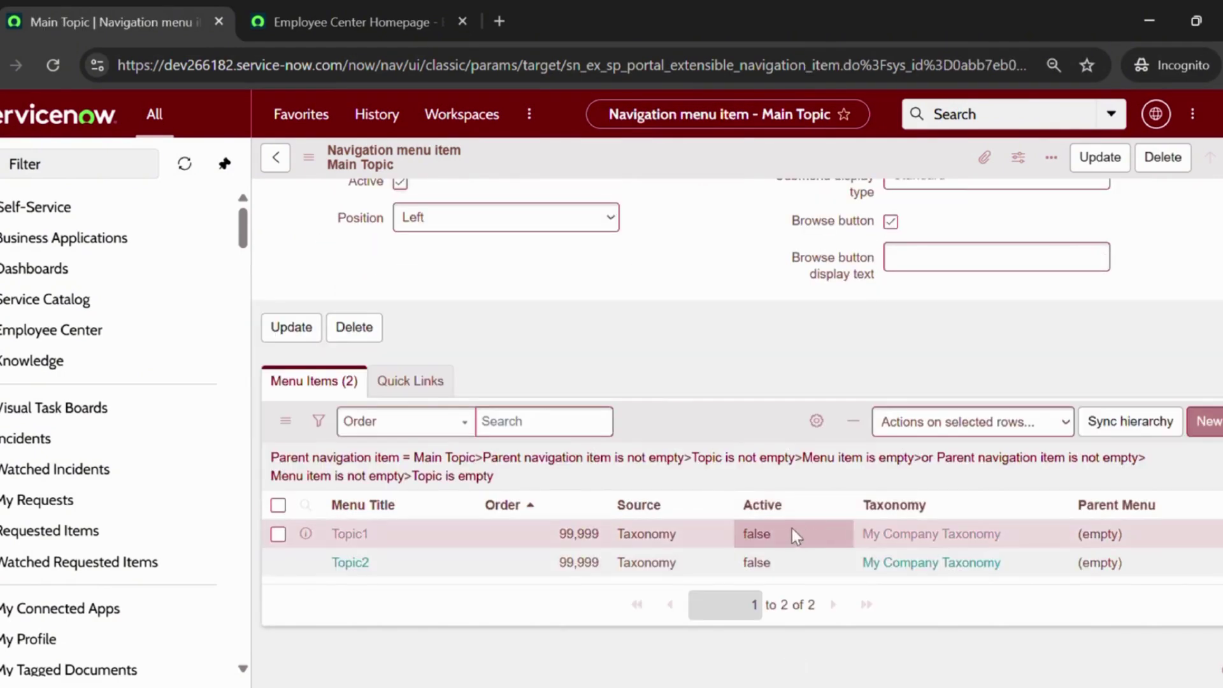
{"action": "left_click_drag", "start_coordinate": [800, 568], "coordinate": [783, 535]}
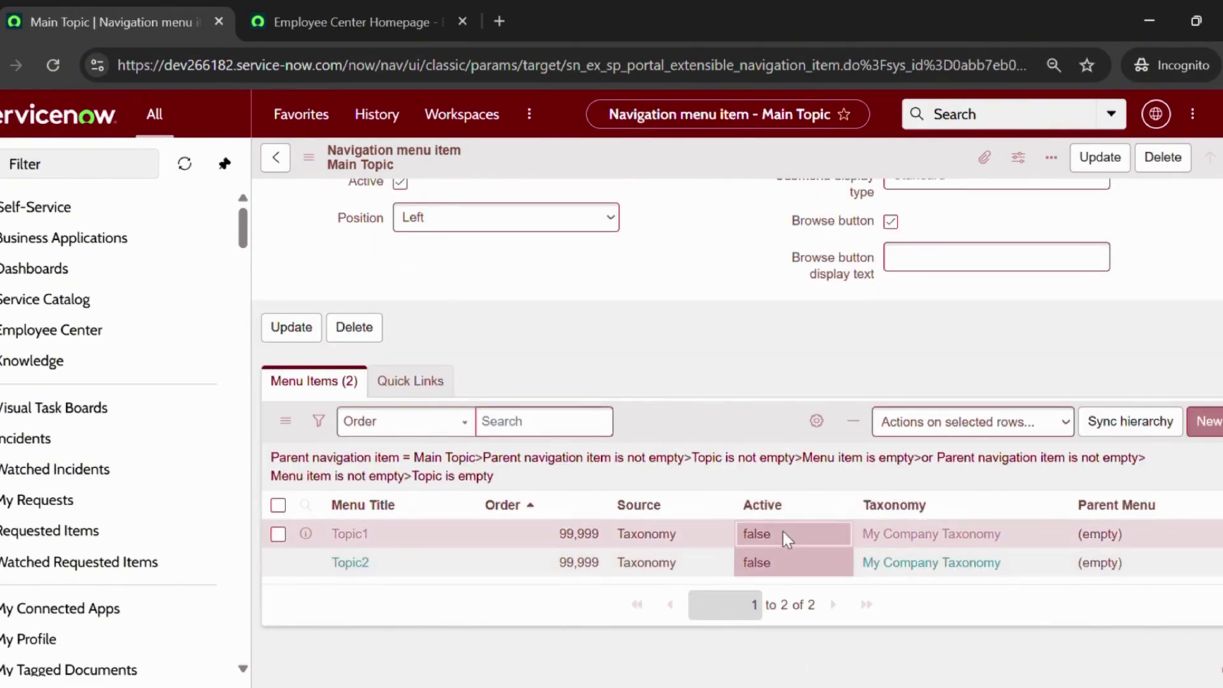
{"action": "double_click", "coordinate": [781, 535]}
{"action": "left_click", "coordinate": [789, 541]}
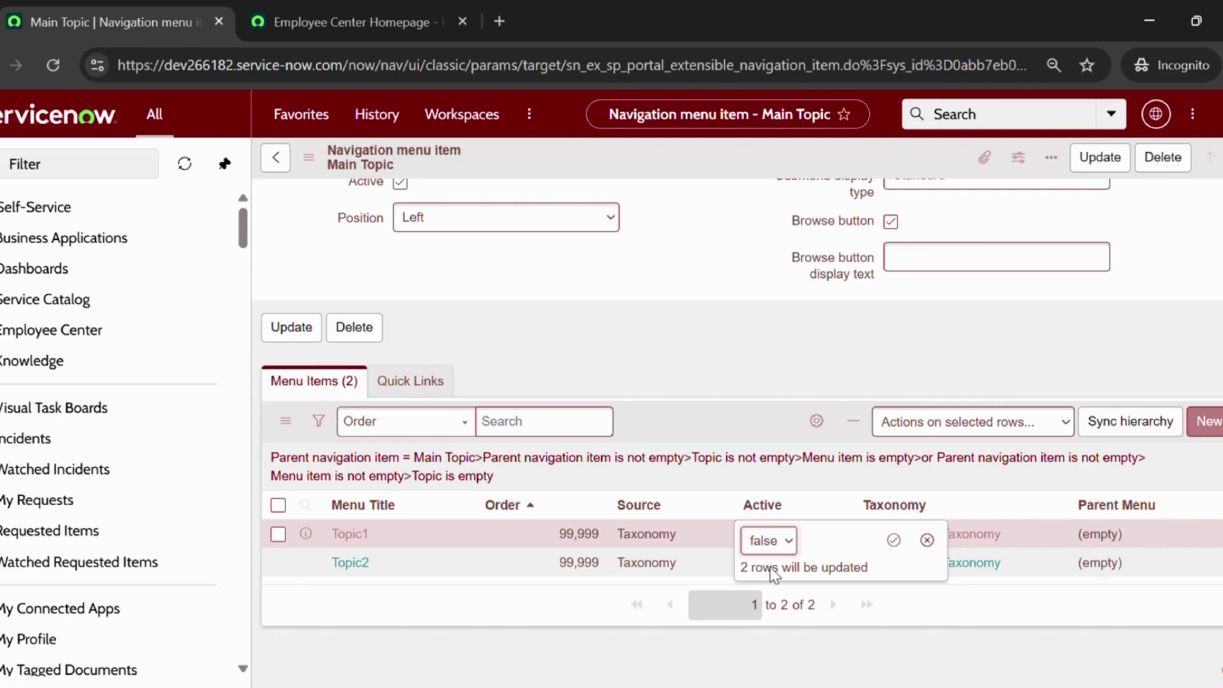
{"action": "left_click", "coordinate": [776, 575]}
{"action": "left_click", "coordinate": [894, 540]}
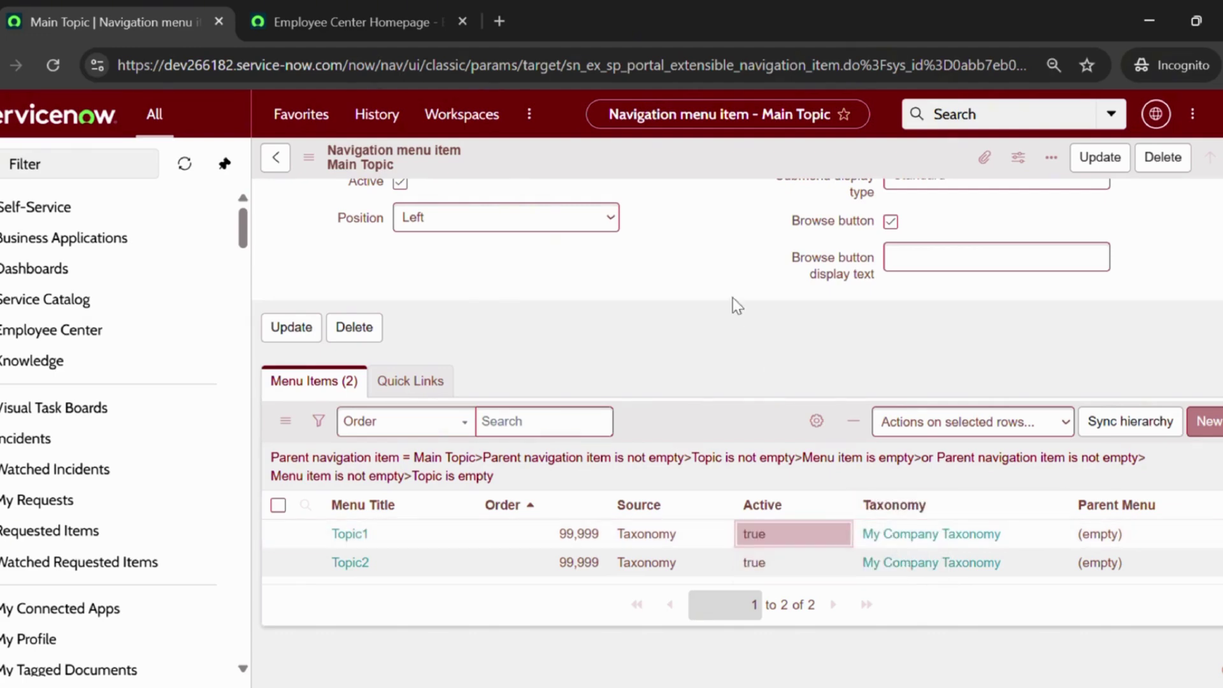
{"action": "left_click", "coordinate": [353, 19]}
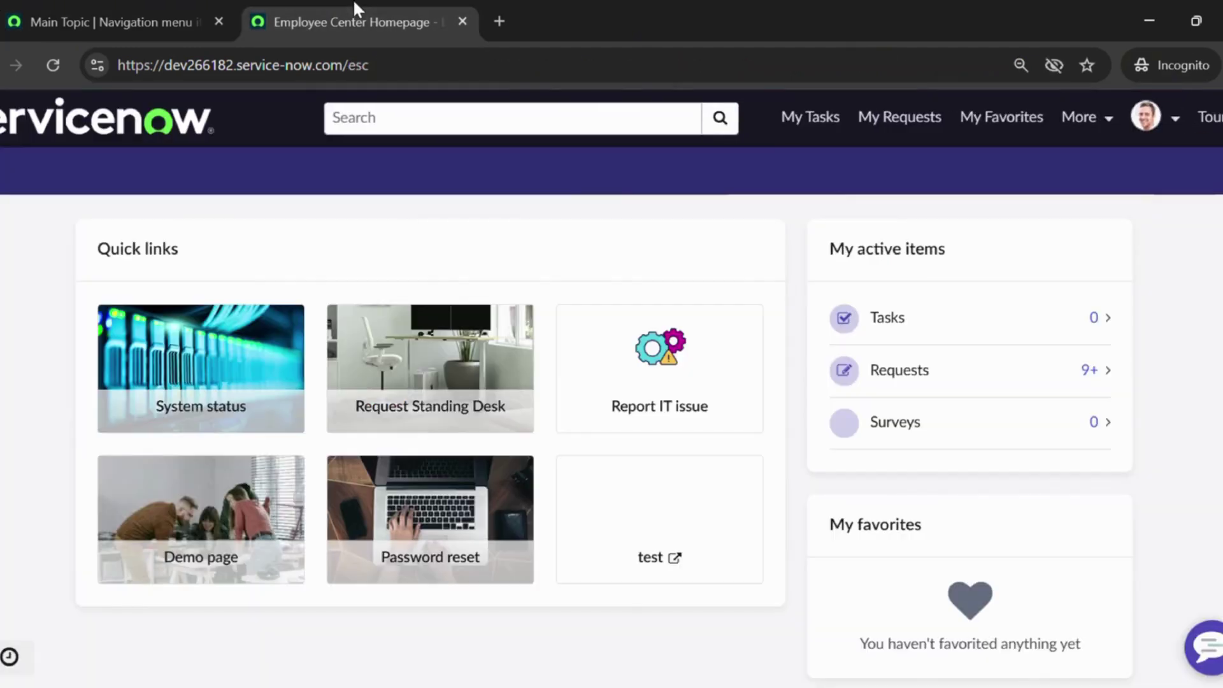
- Reload the Employee Center portal and check the Topic1 page under the Main Topic menu
{"action": "left_click", "coordinate": [47, 69]}
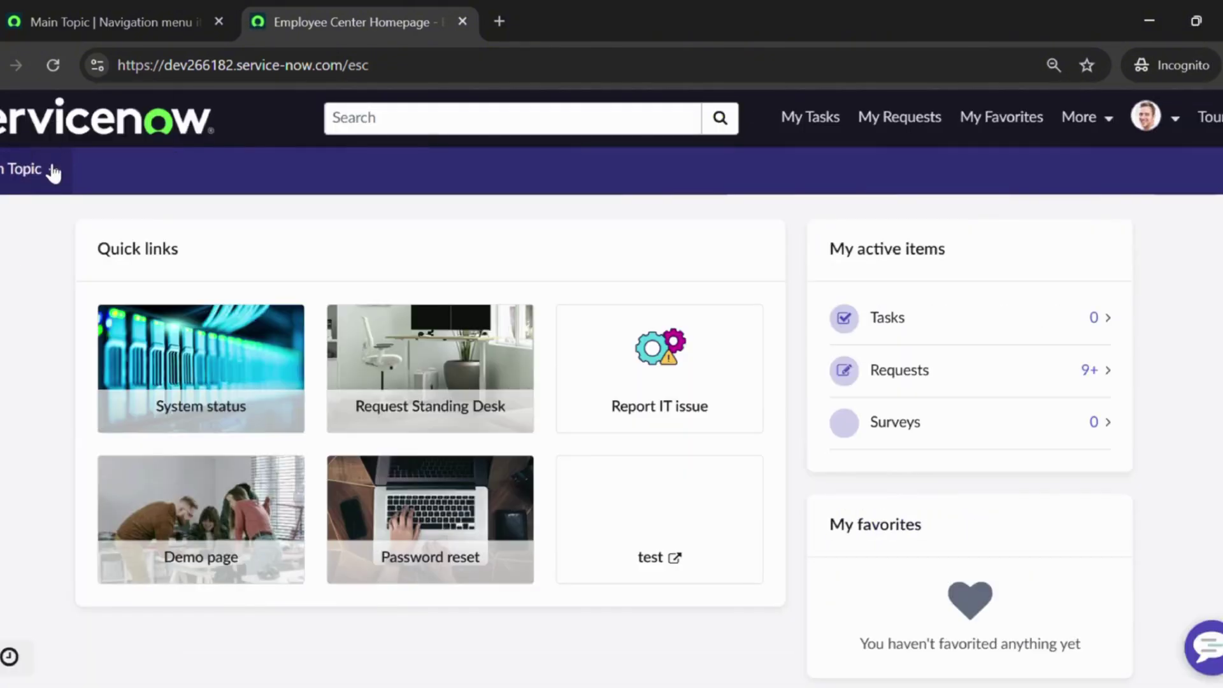
{"action": "left_click", "coordinate": [56, 172]}
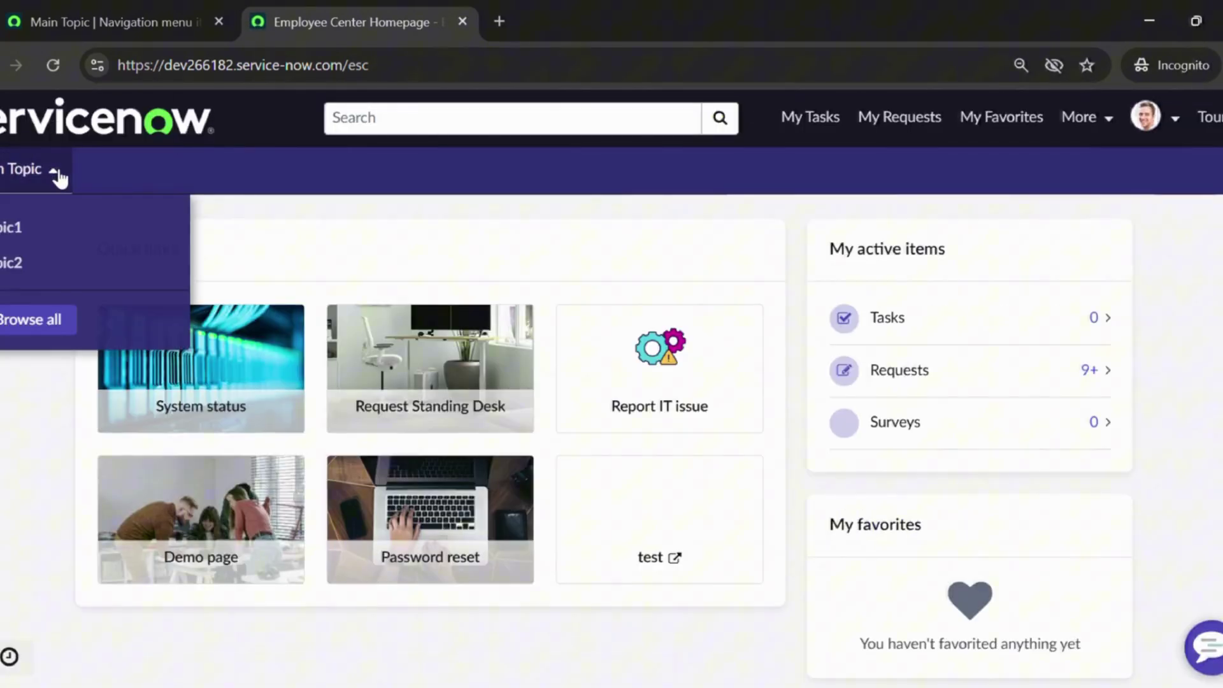
{"action": "left_click", "coordinate": [5, 238]}
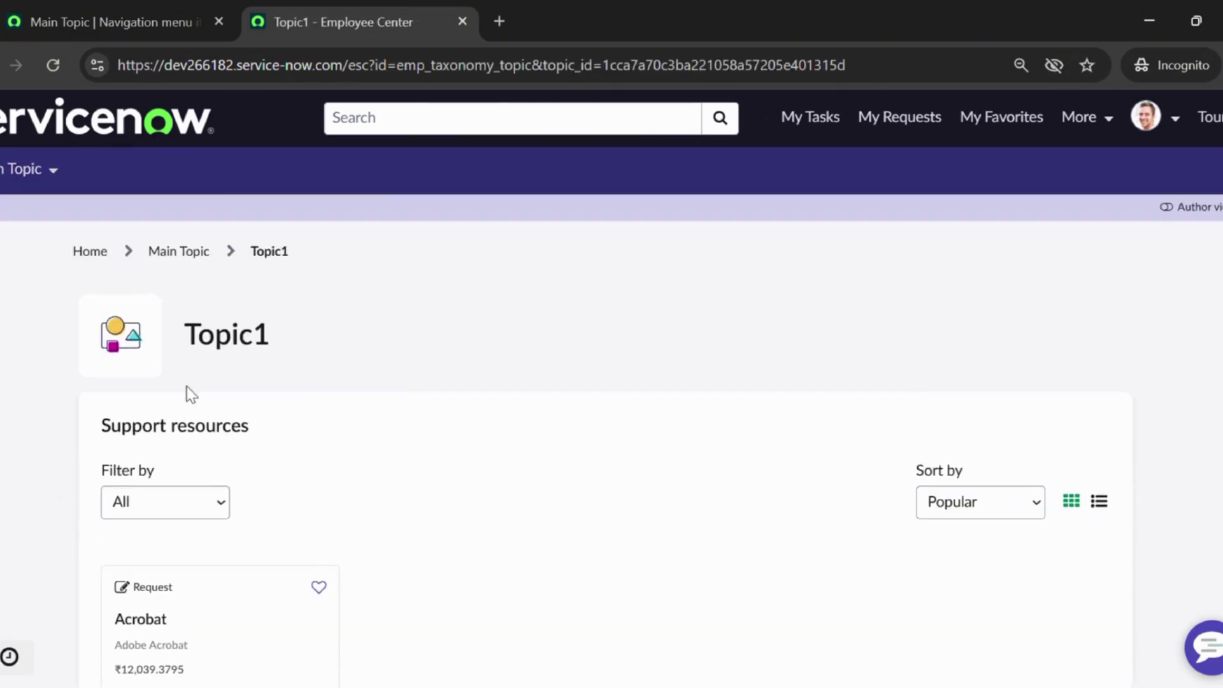
{"action": "scroll", "coordinate": [185, 390], "scroll_direction": "down", "scroll_amount": 5}
{"action": "scroll", "coordinate": [178, 253], "scroll_direction": "up", "scroll_amount": 5}
- Check the Topic2 page from the Main Topic menu, then return to the Main Topic navigation record
{"action": "left_click", "coordinate": [39, 181]}
{"action": "left_click", "coordinate": [8, 266]}
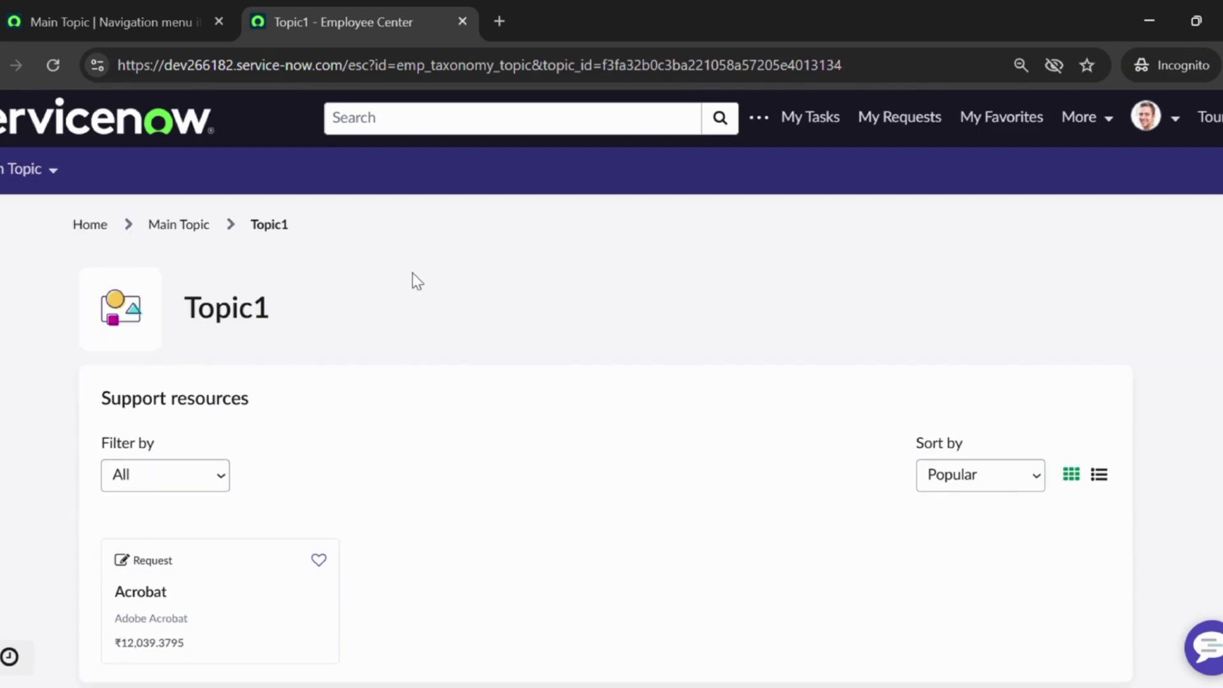
{"action": "scroll", "coordinate": [296, 352], "scroll_direction": "down", "scroll_amount": 5}
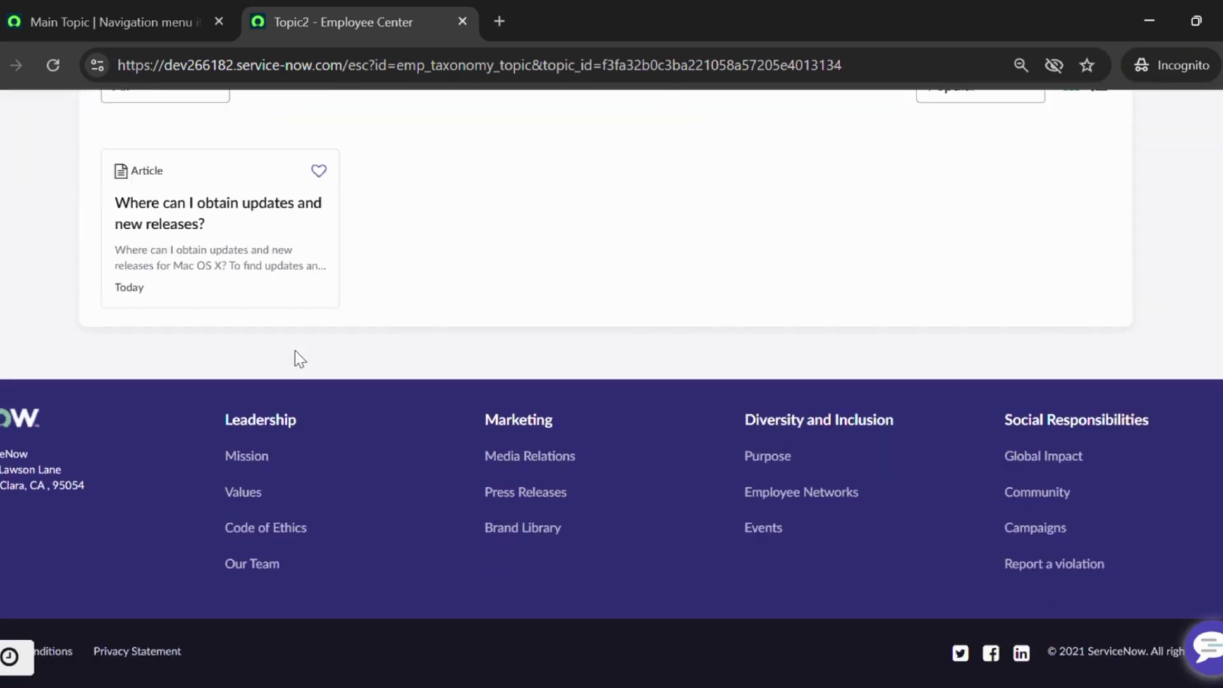
{"action": "left_click", "coordinate": [101, 8]}
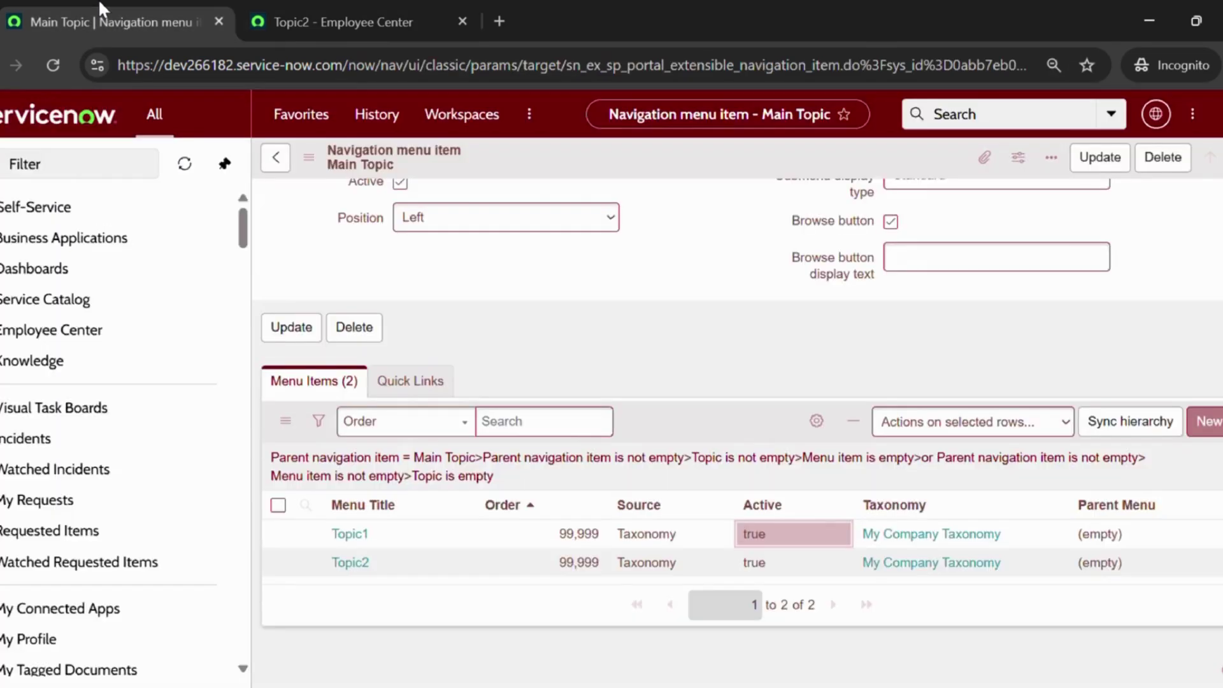